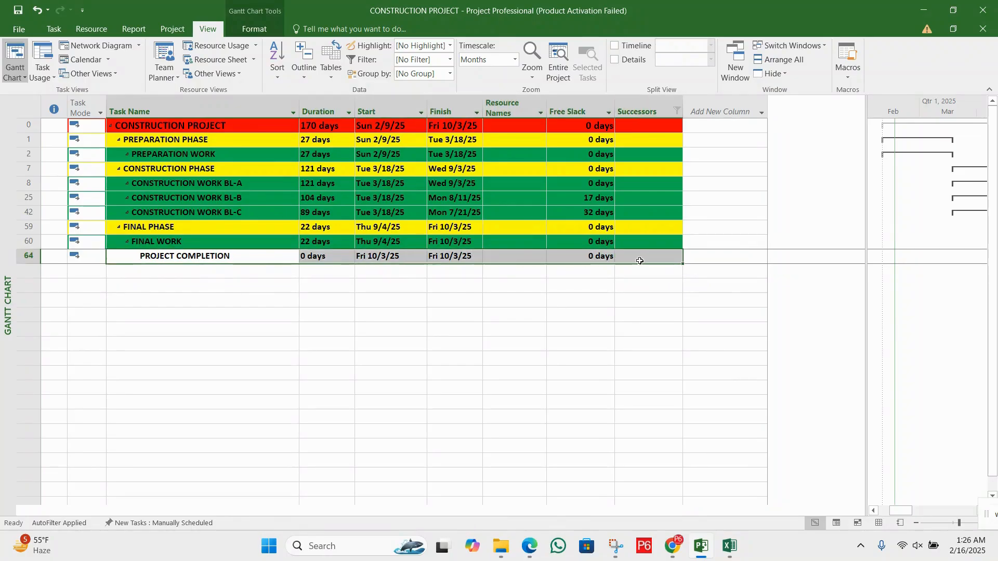
Switch to the DCMA PDF in Edge and review the Missing Logic rule's exception for the first and last task
click(552, 258)
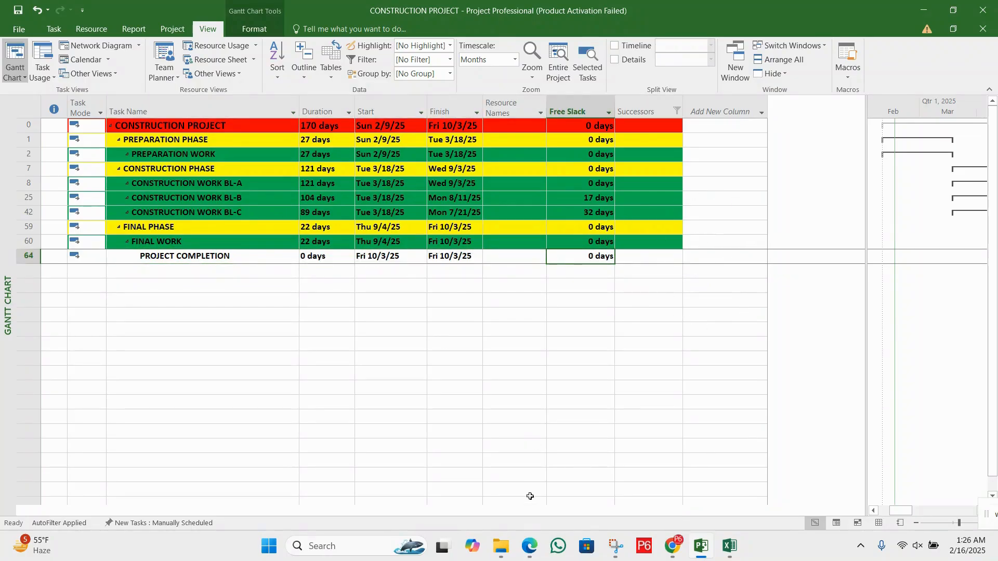
mouse_move(533, 547)
click(526, 479)
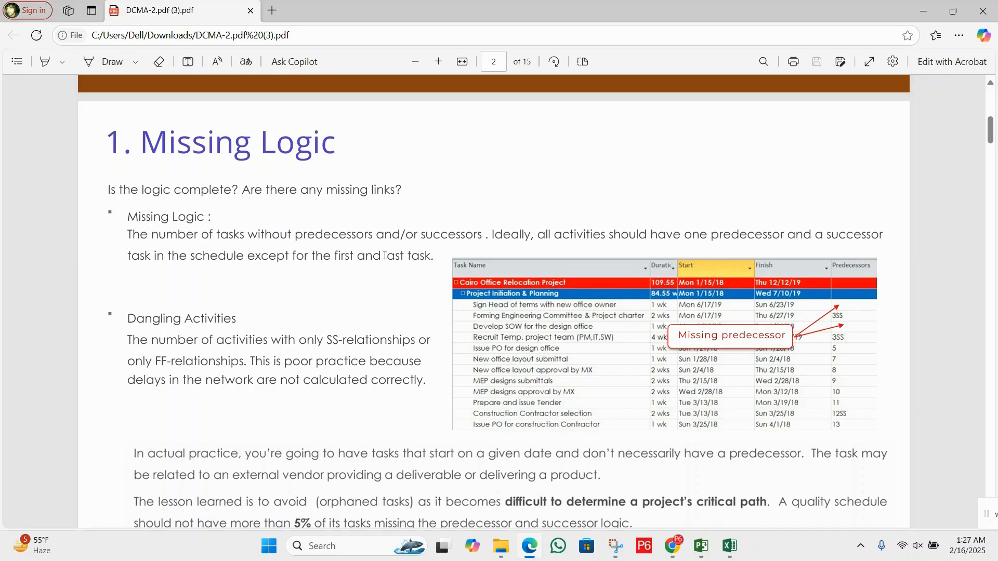
drag(392, 256, 433, 257)
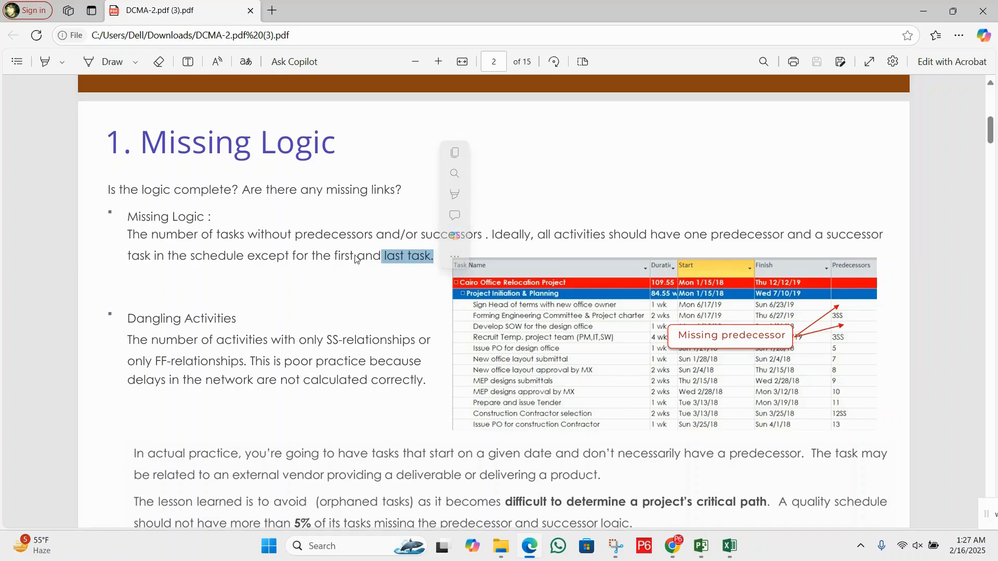
drag(350, 257, 323, 257)
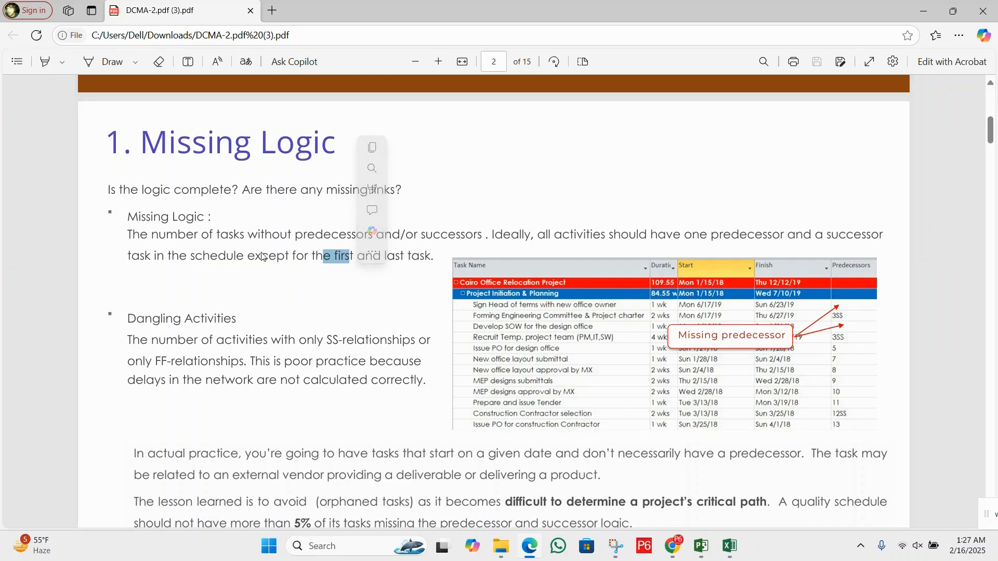
drag(245, 257, 430, 255)
click(381, 258)
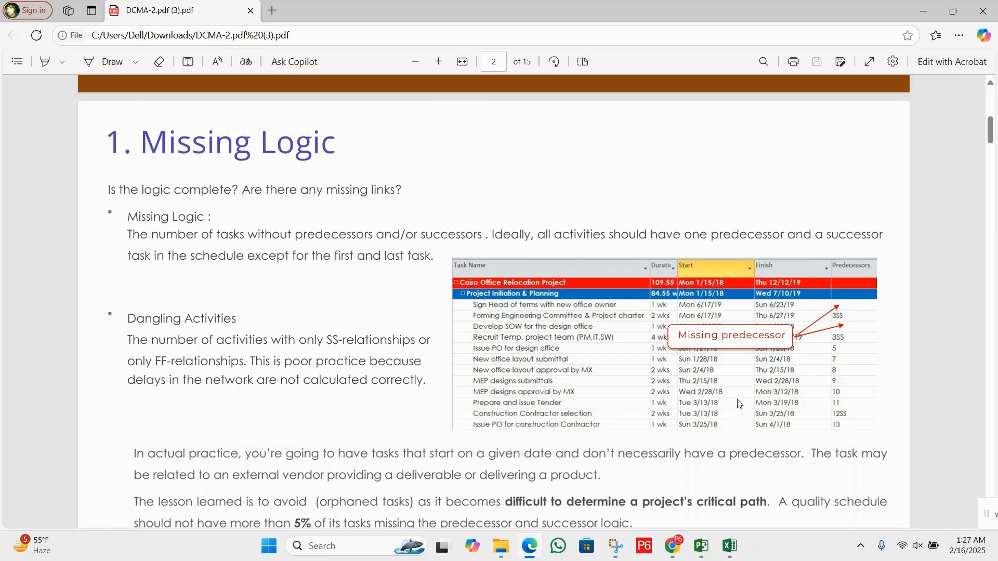
Switch back to Project and reset the Successors column filter to include all values
click(701, 546)
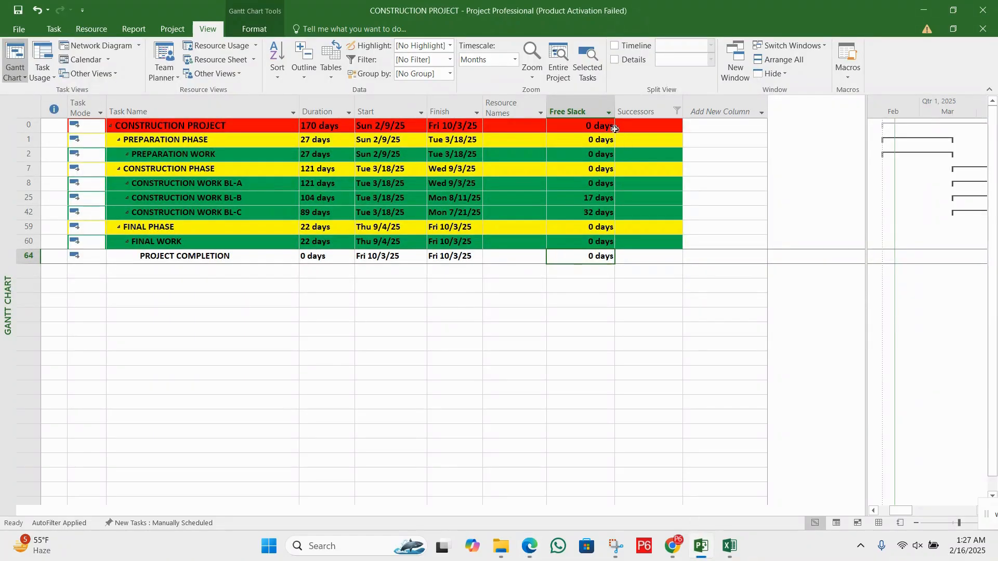
click(677, 111)
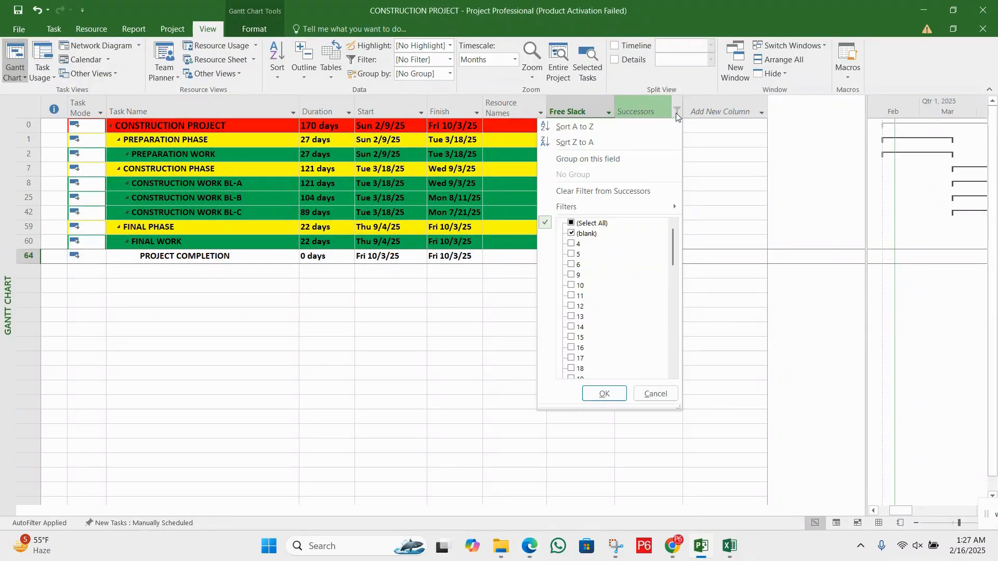
click(591, 223)
click(605, 393)
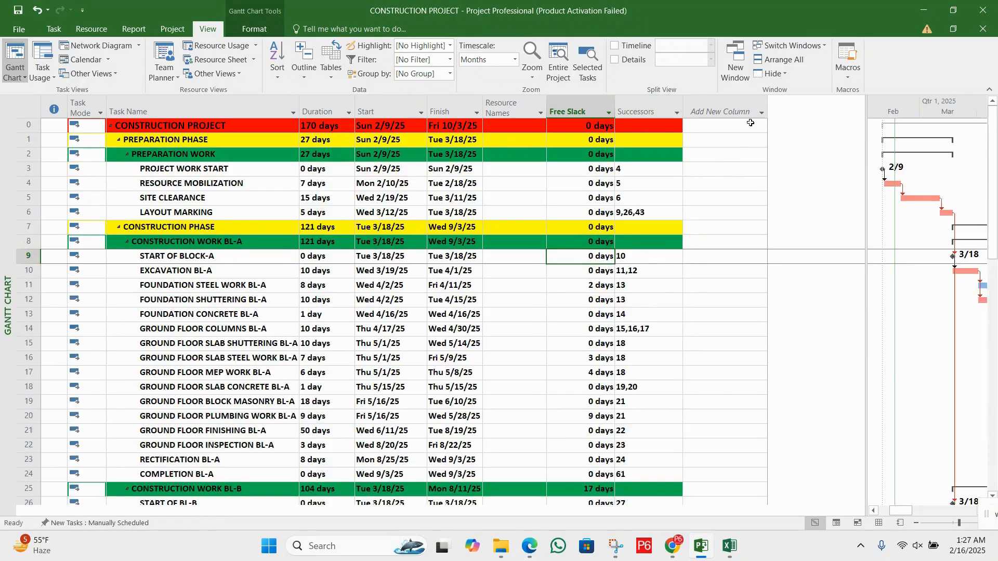
Add a Predecessors column to the task table beside the Successors column
click(745, 110)
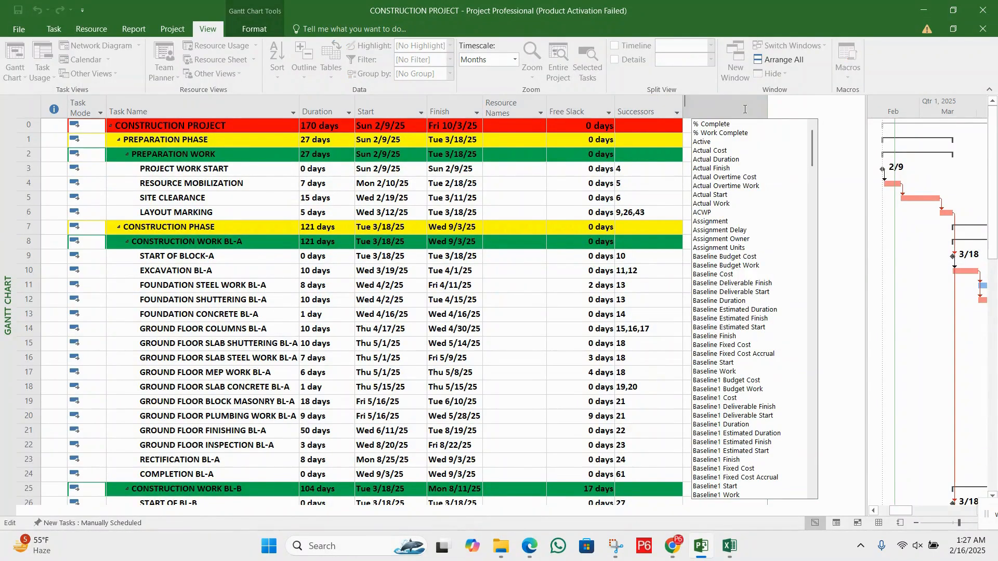
text(peak)
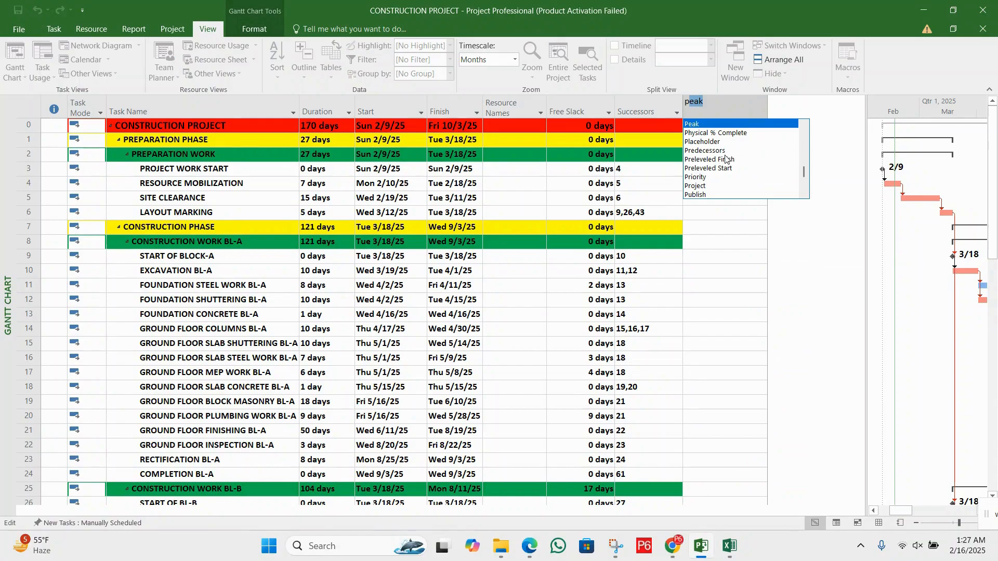
click(725, 151)
Filter the Predecessors column to blank entries only and check the PROJECT WORK START row
click(761, 115)
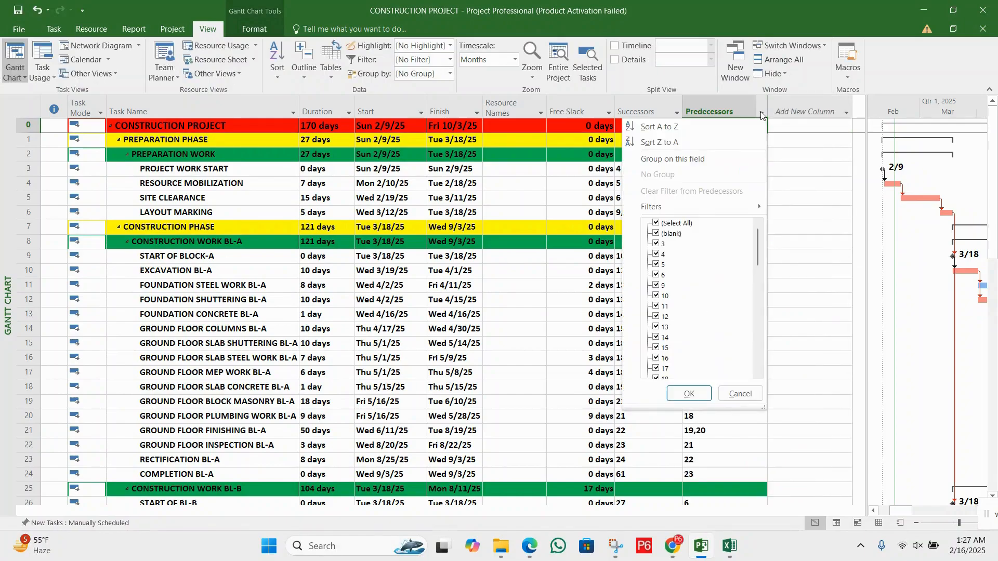
click(676, 223)
click(672, 234)
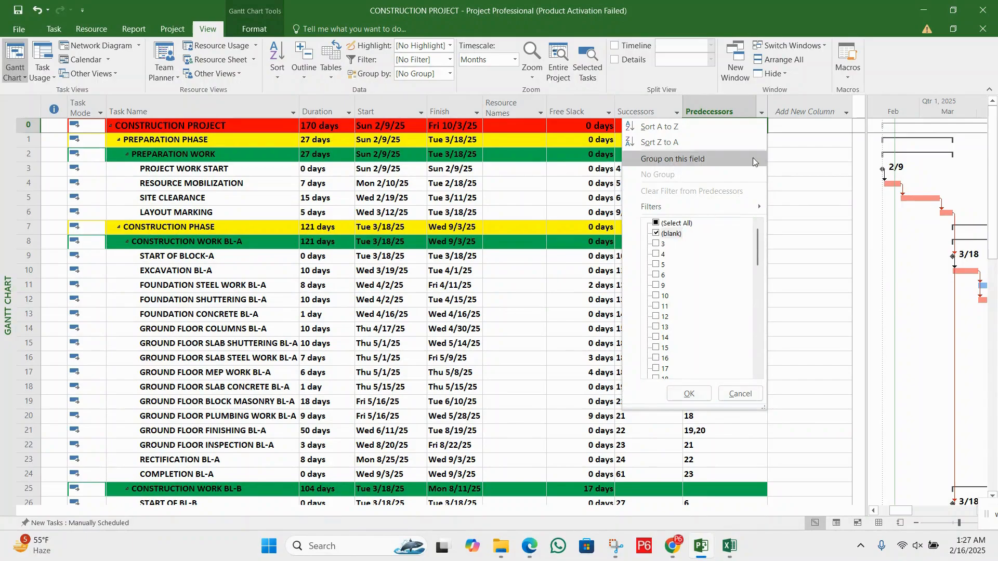
click(689, 393)
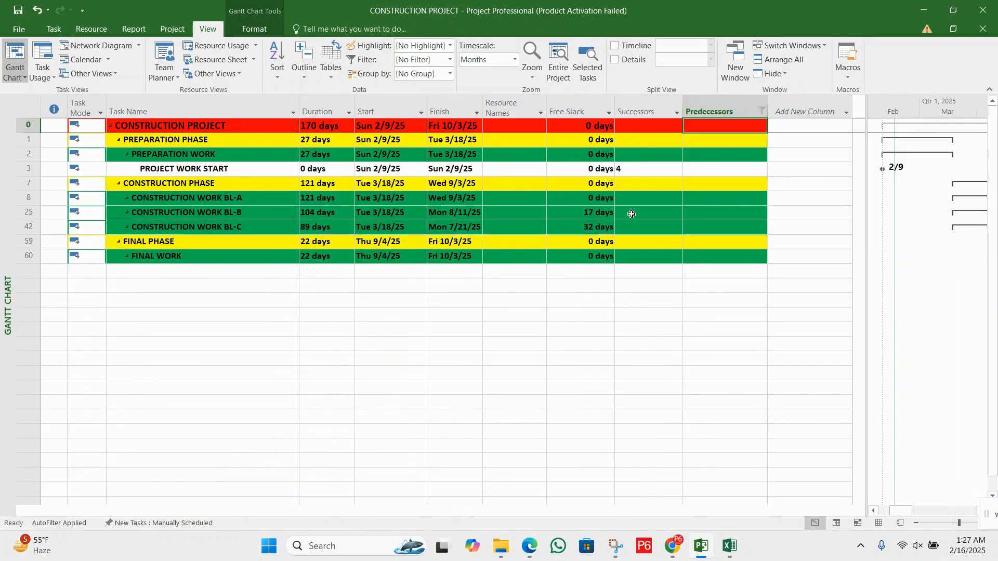
drag(230, 170, 627, 169)
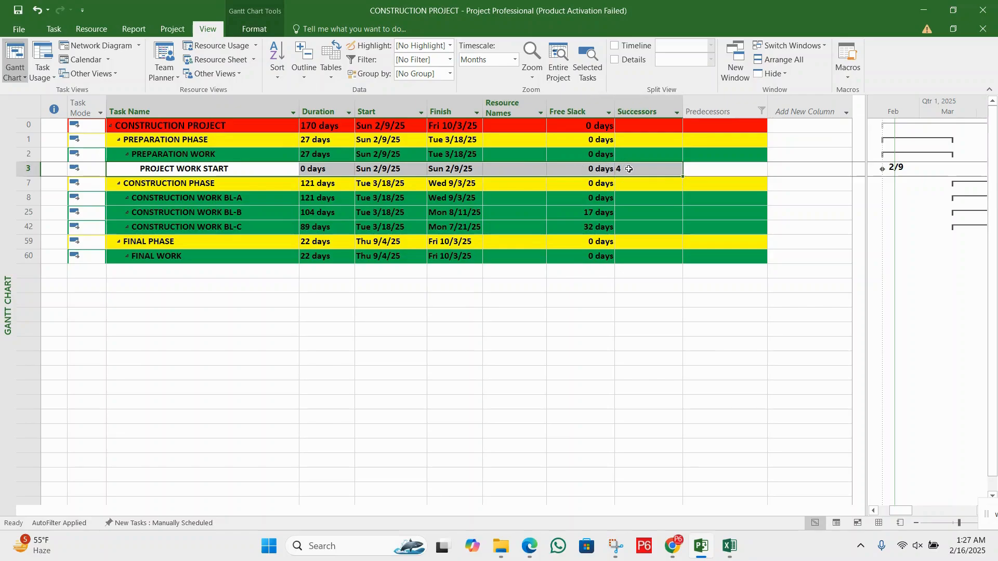
click(515, 169)
click(411, 168)
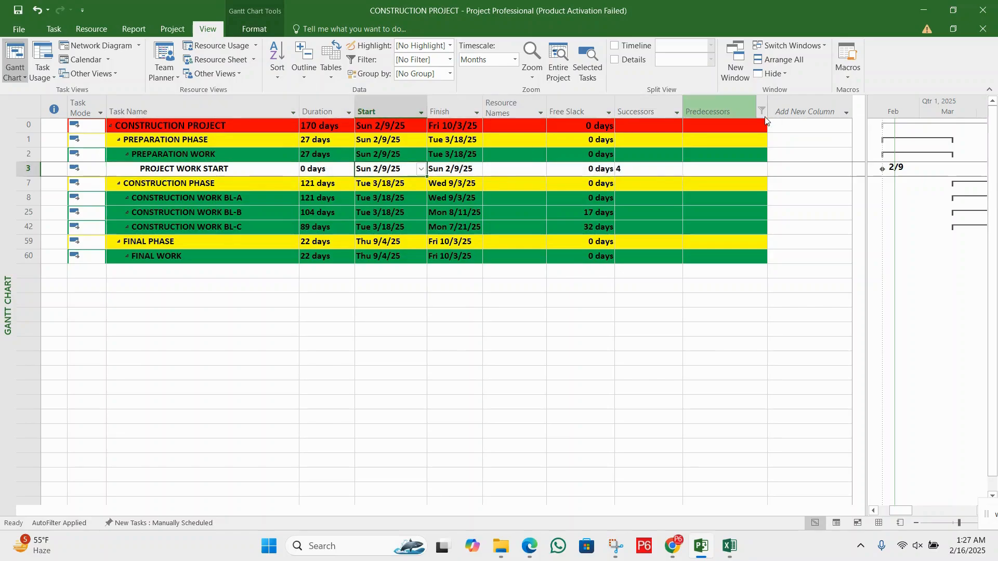
Reset the Predecessors column filter to include all values
click(762, 111)
click(679, 223)
click(691, 394)
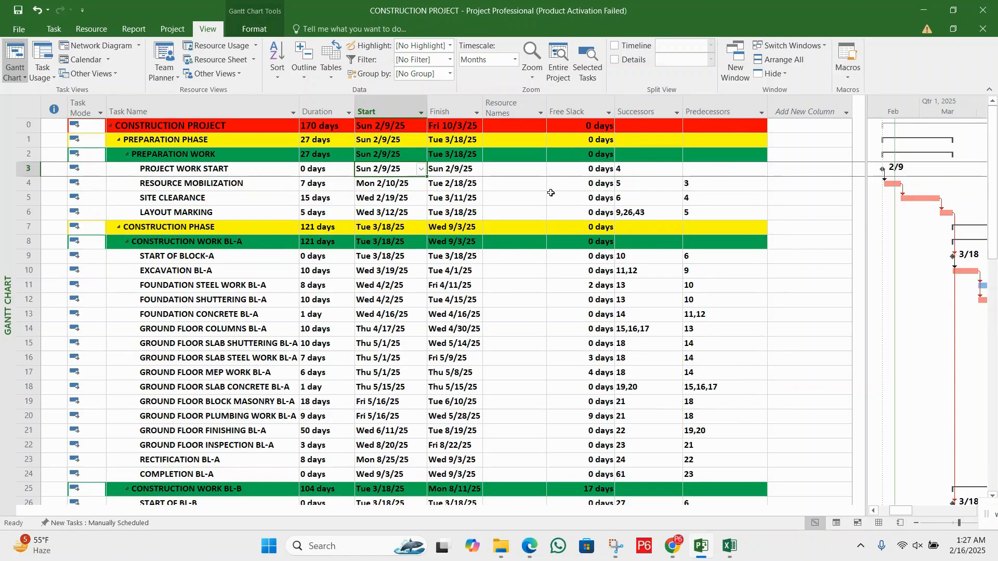
click(512, 185)
Switch to the DCMA PDF in Edge and read the Lags Check page
key(alt+Tab)
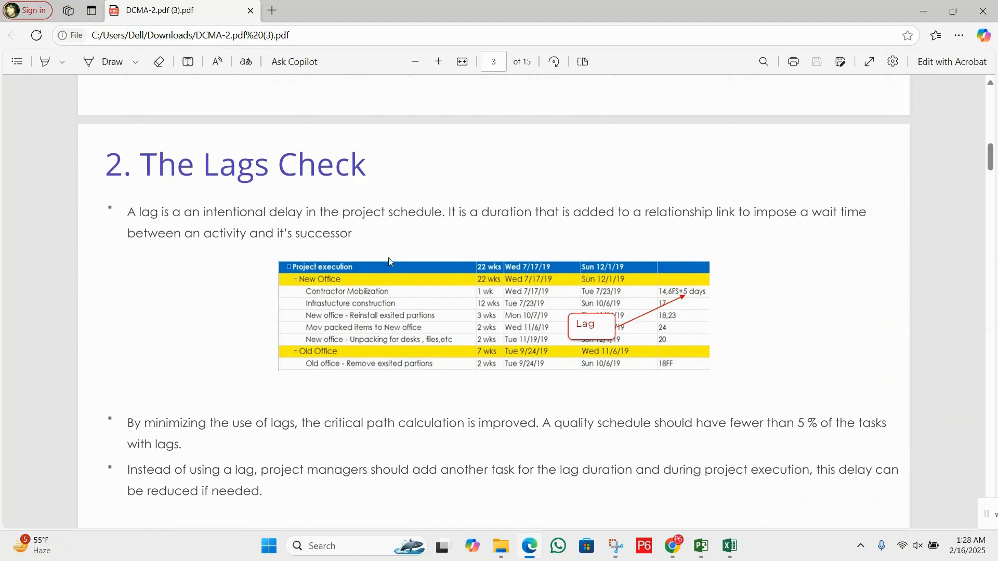
drag(173, 165, 372, 163)
click(255, 182)
Examine the tasks' Successors entries in Project for lags, comparing them with the PDF's Lags Check page
click(707, 553)
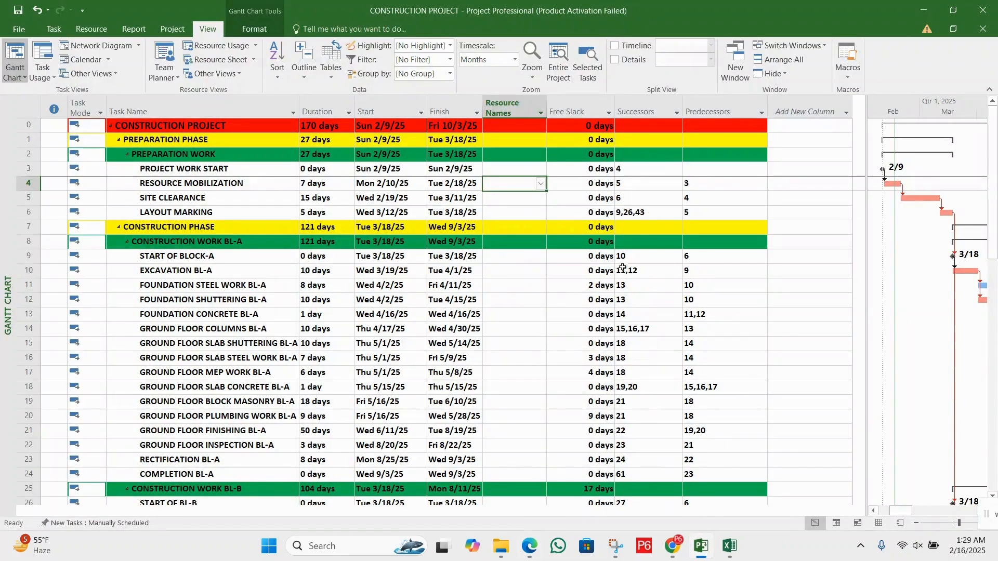
click(573, 198)
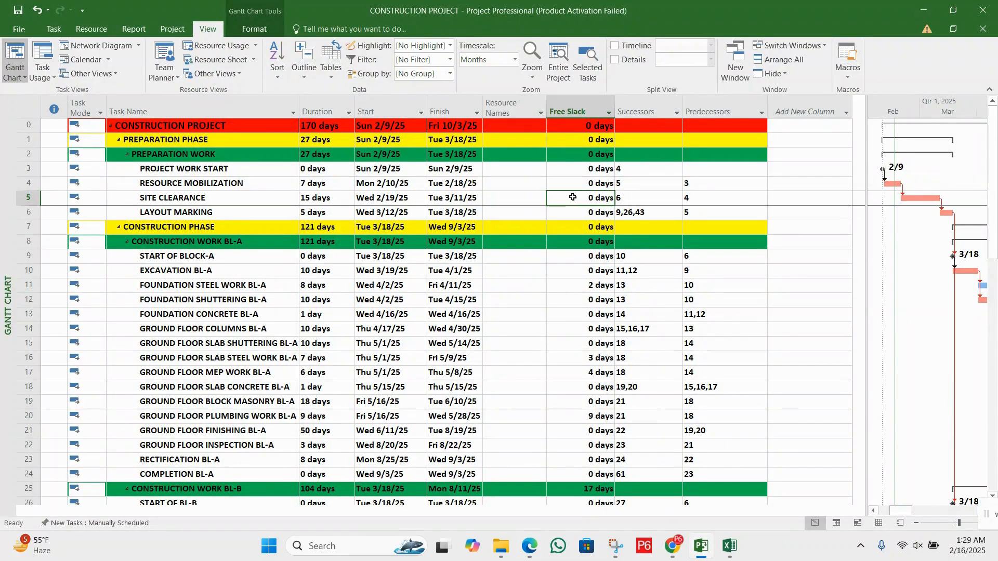
scroll(574, 237, down, 2)
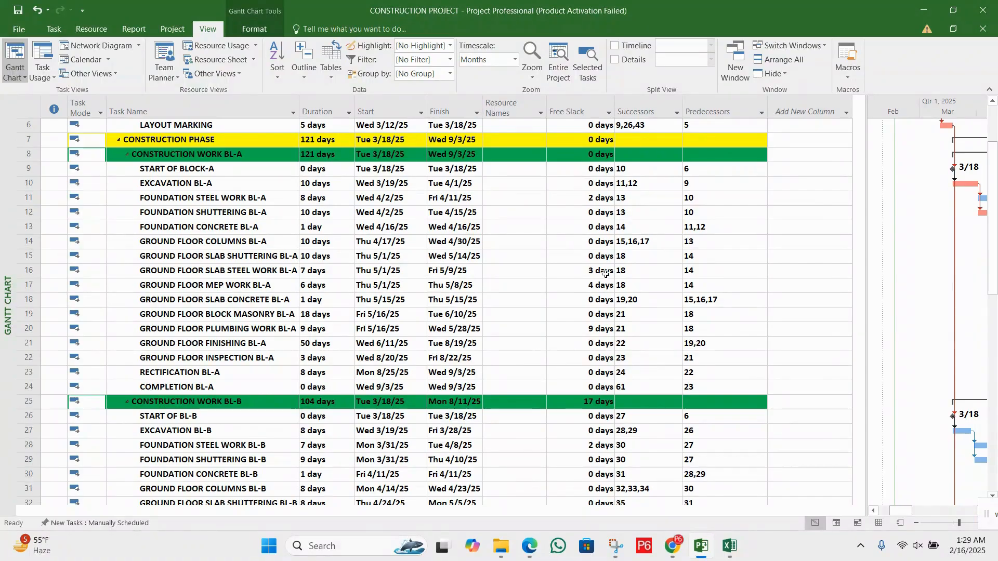
scroll(605, 274, up, 2)
click(651, 212)
click(651, 269)
click(654, 300)
click(654, 330)
click(654, 347)
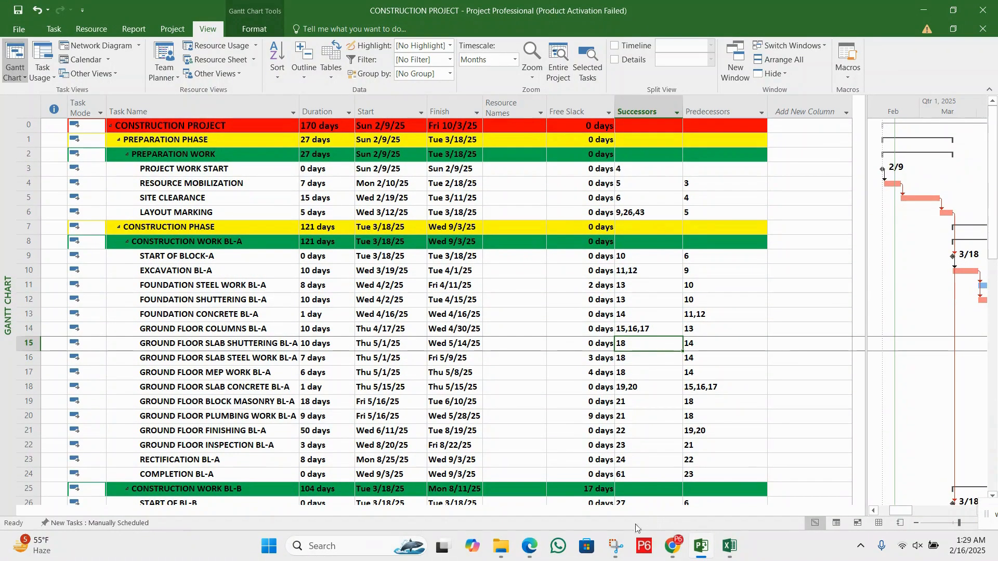
click(529, 546)
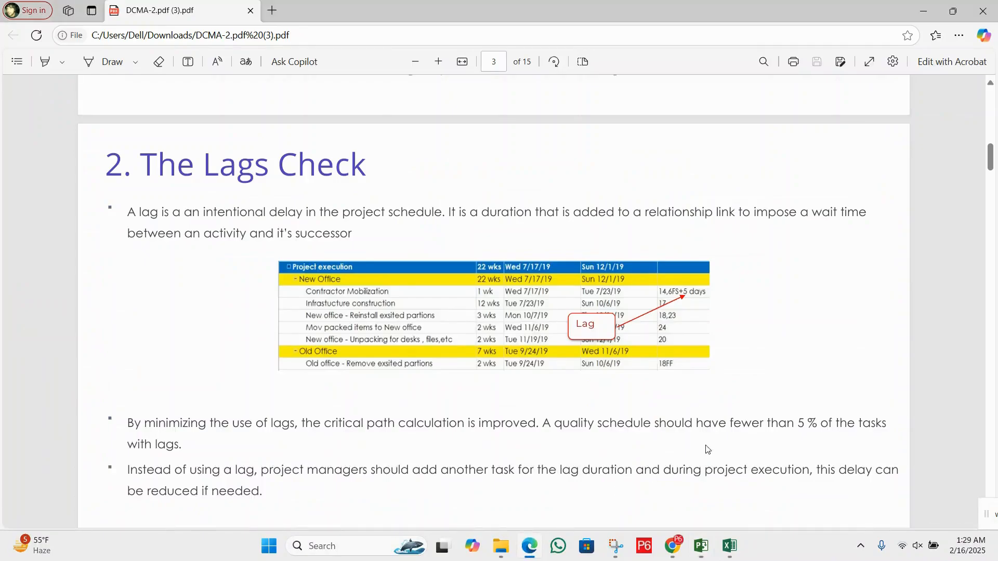
Switch to Project and show the Task Details Form for the FOUNDATION CONCRETE BL-A task
click(702, 546)
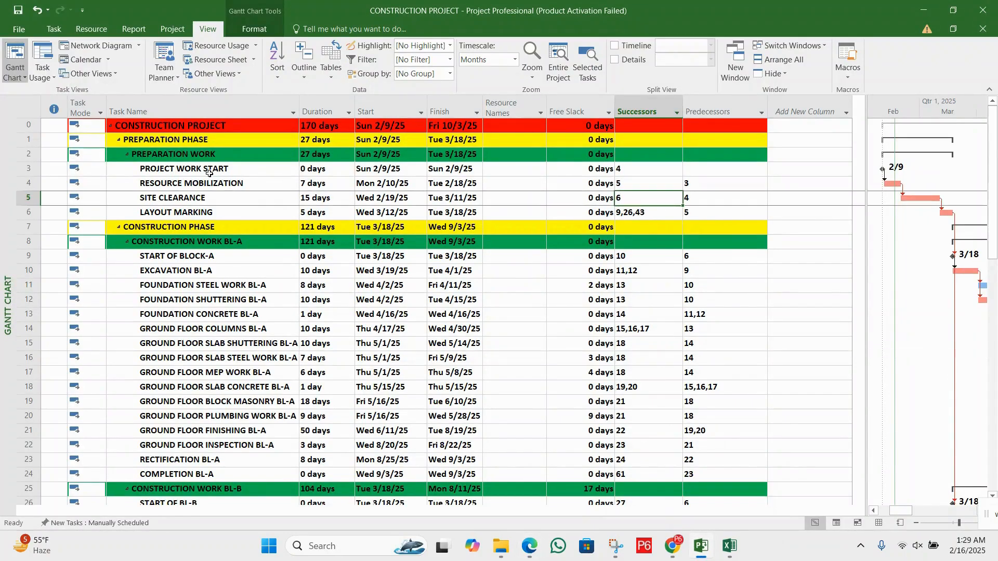
click(241, 316)
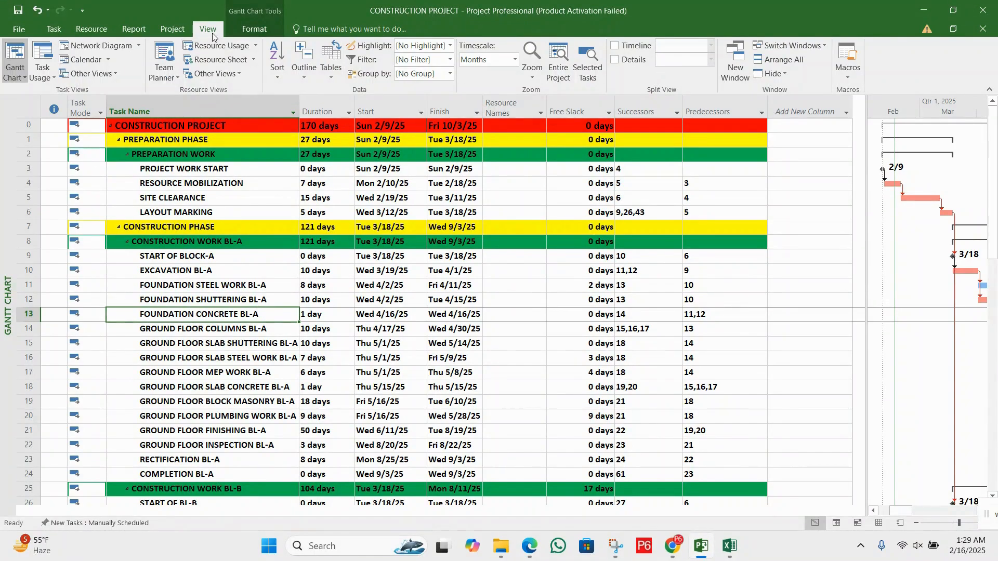
click(61, 31)
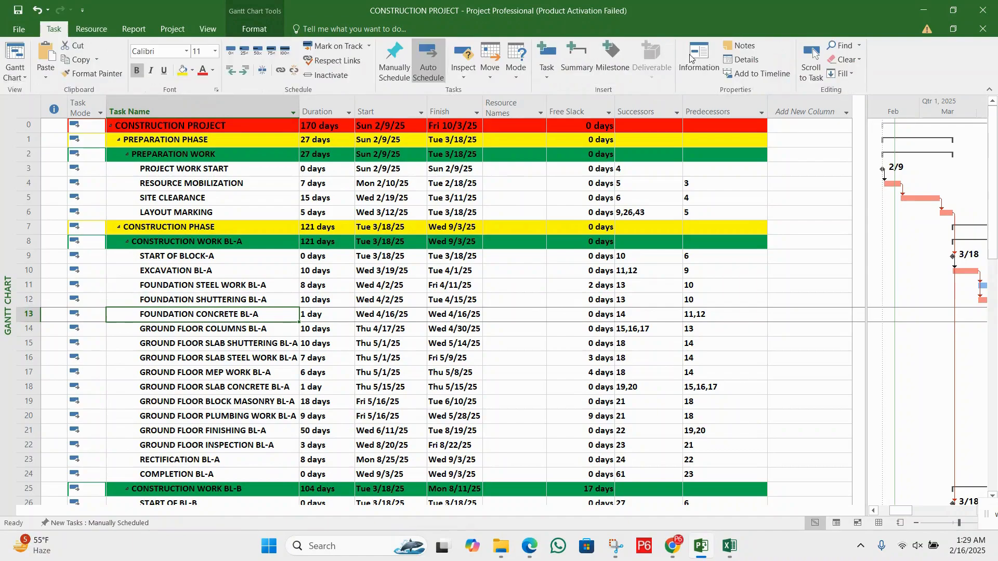
click(741, 59)
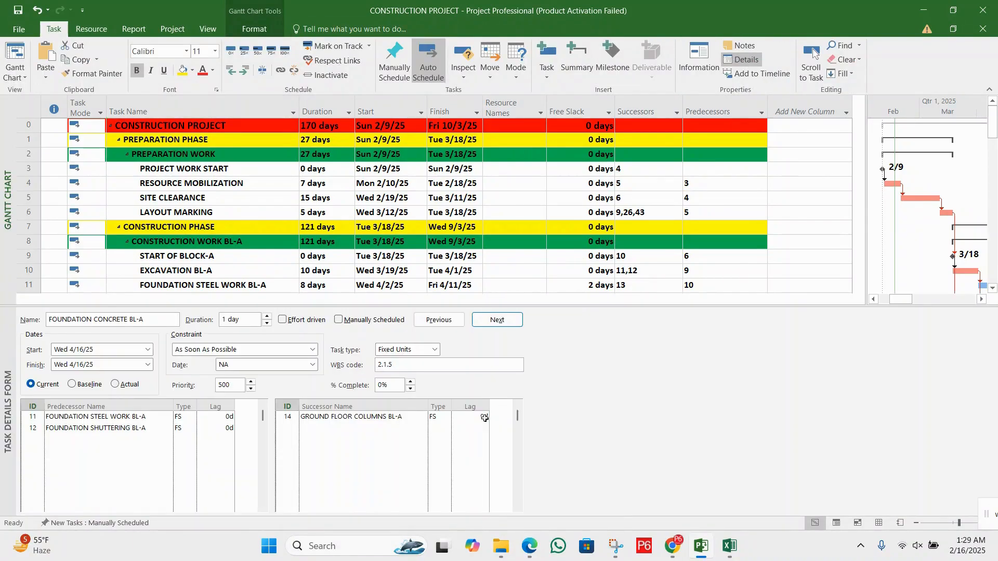
Set a 7d lag on the FS link from FOUNDATION CONCRETE BL-A to its successor GROUND FLOOR COLUMNS BL-A
click(467, 423)
click(469, 418)
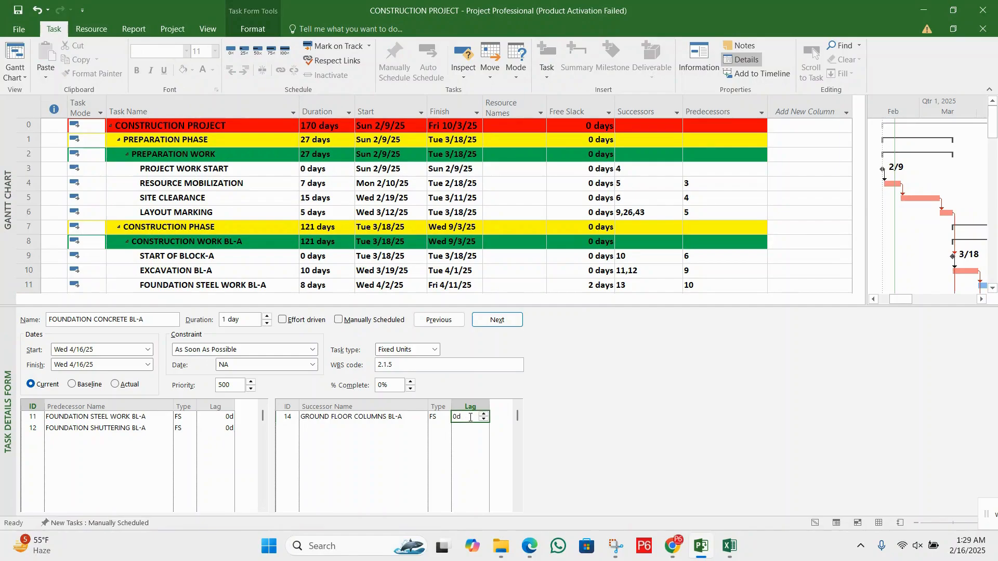
click(441, 418)
click(471, 418)
text(7d)
click(453, 325)
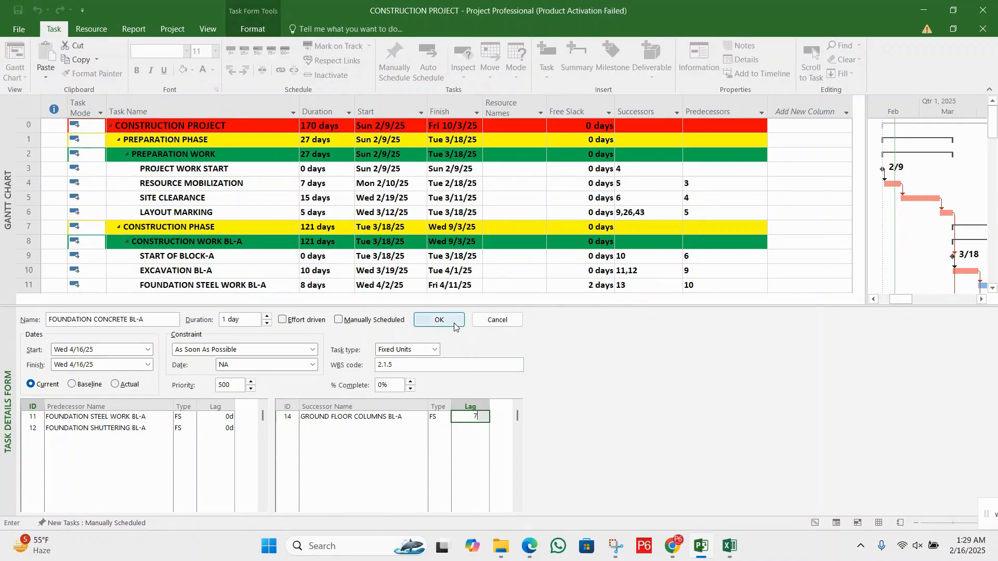
Examine the Successors and Predecessors entries of FOUNDATION CONCRETE BL-A and GROUND FLOOR COLUMNS BL-A for the lag
click(646, 271)
scroll(647, 273, down, 1)
scroll(646, 273, down, 2)
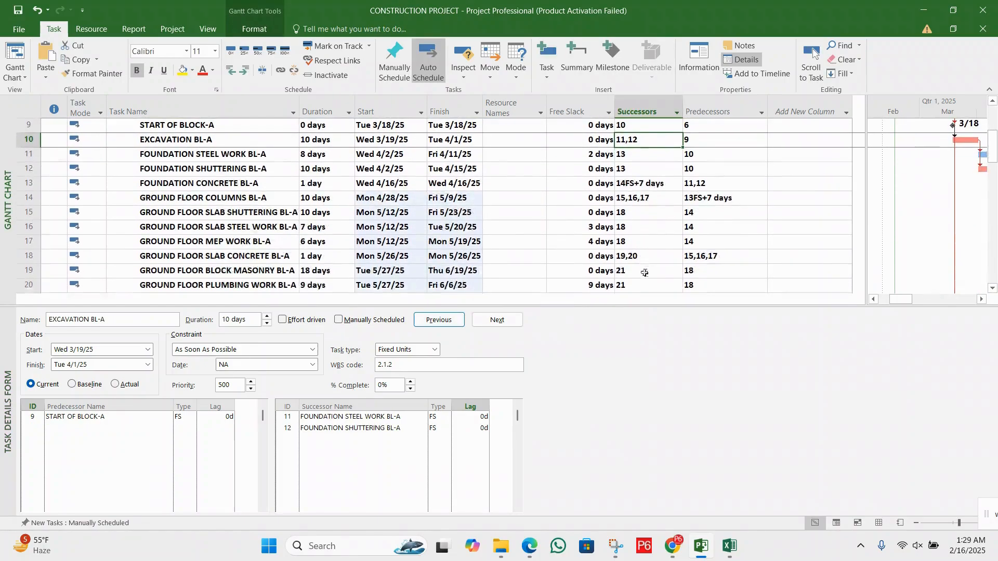
click(658, 185)
click(656, 202)
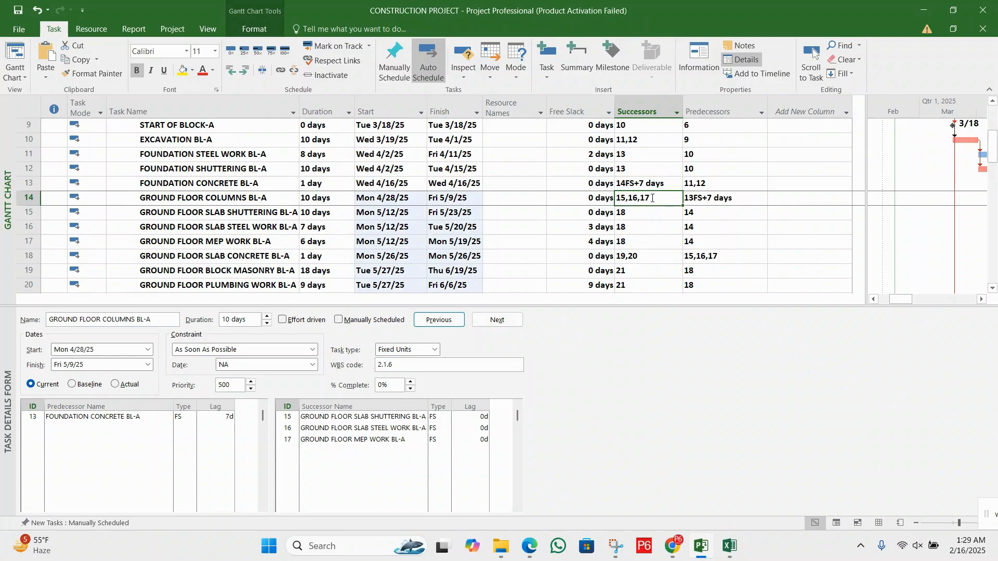
click(655, 184)
scroll(667, 165, up, 3)
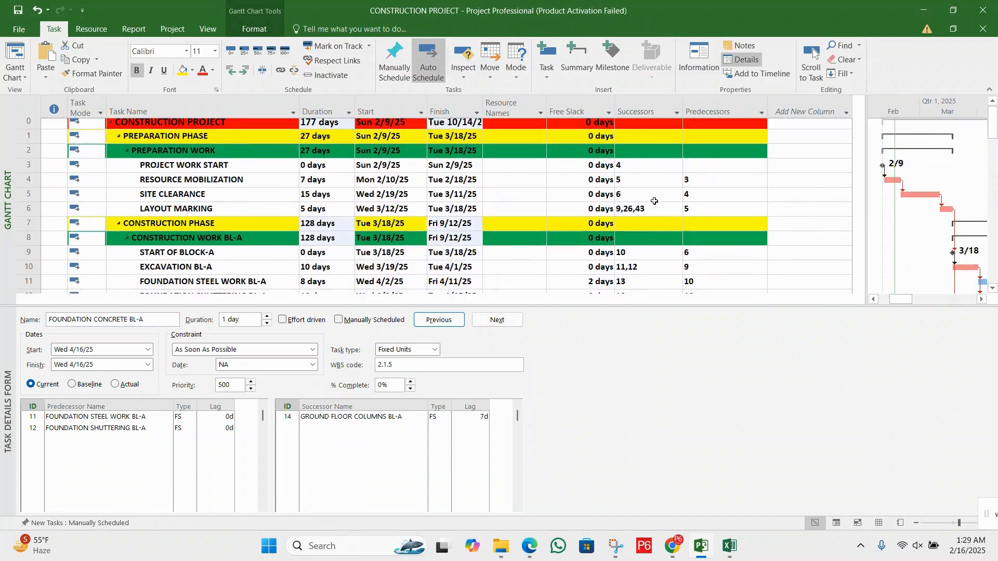
Filter the Successors column to show only the 14FS+7 days entry
click(677, 112)
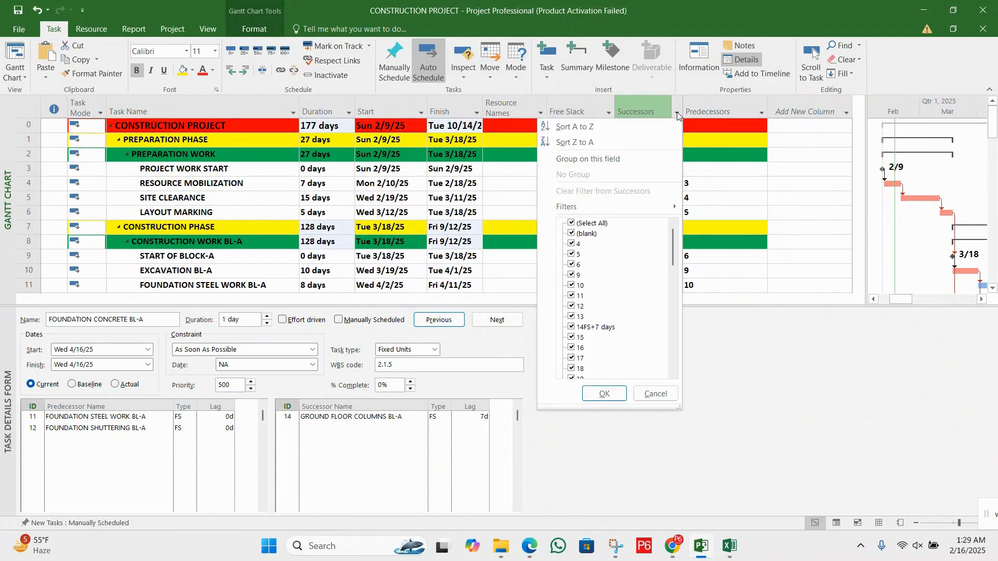
click(598, 225)
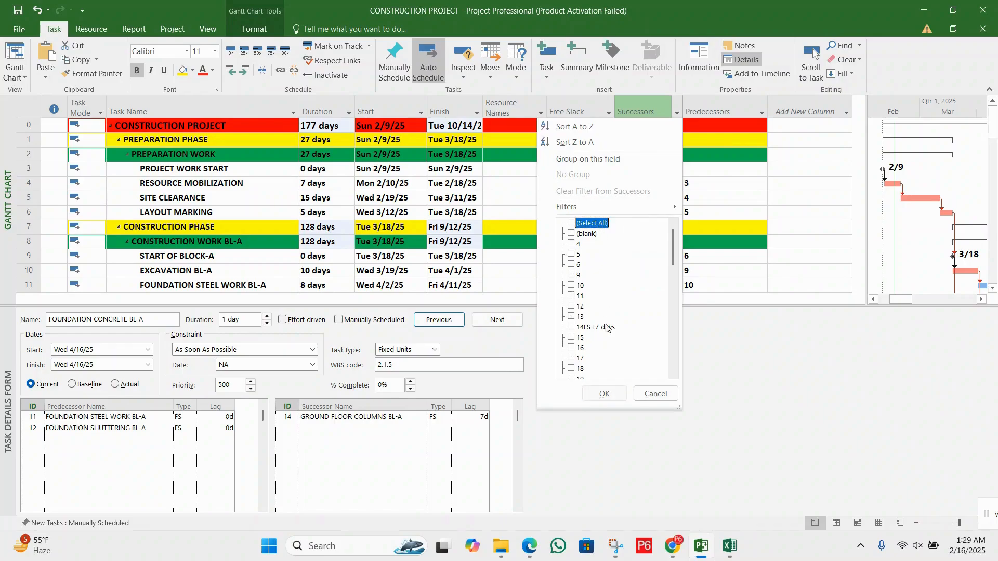
click(595, 328)
click(604, 393)
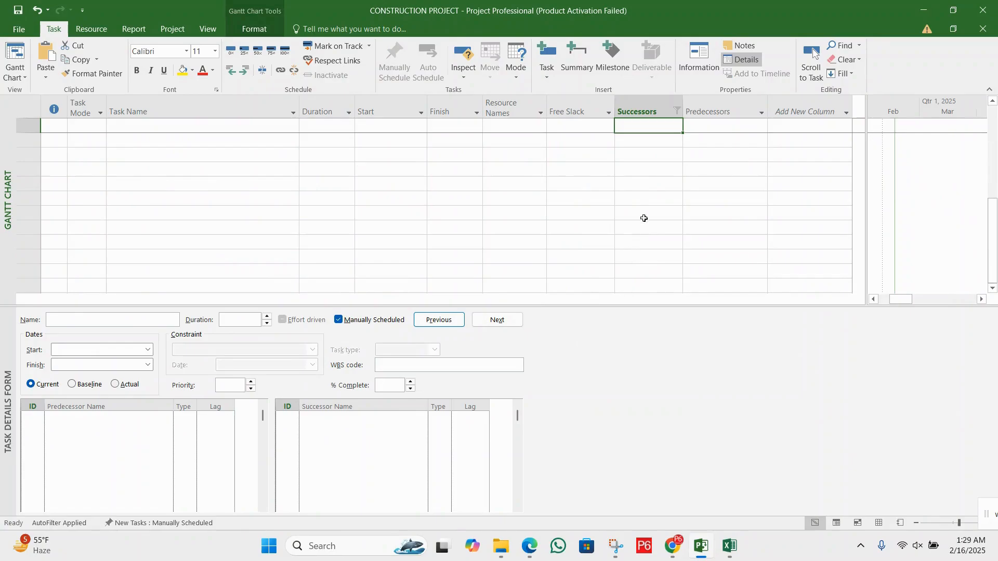
click(645, 174)
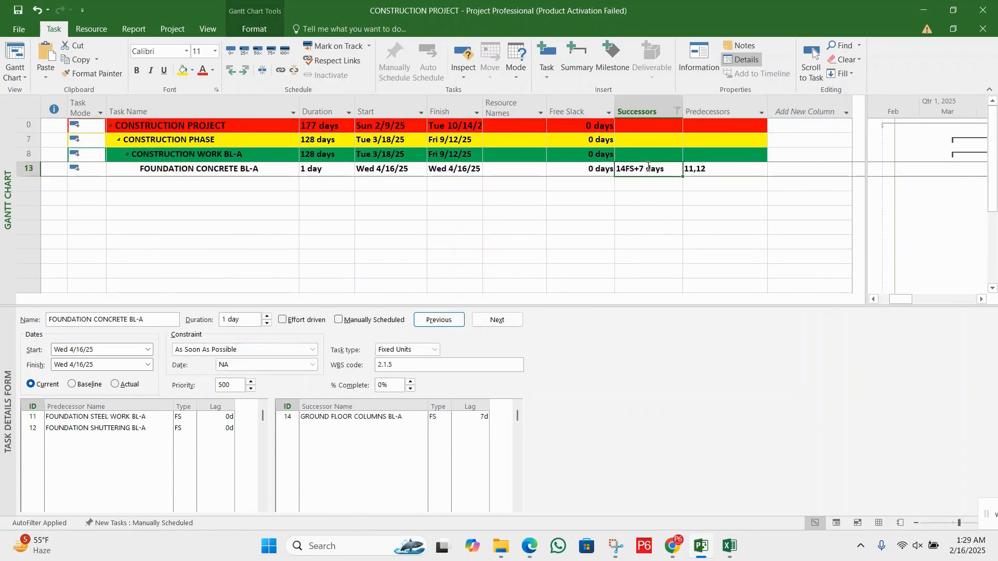
Reset the Successors column filter so that all entries are selected
click(644, 182)
click(596, 184)
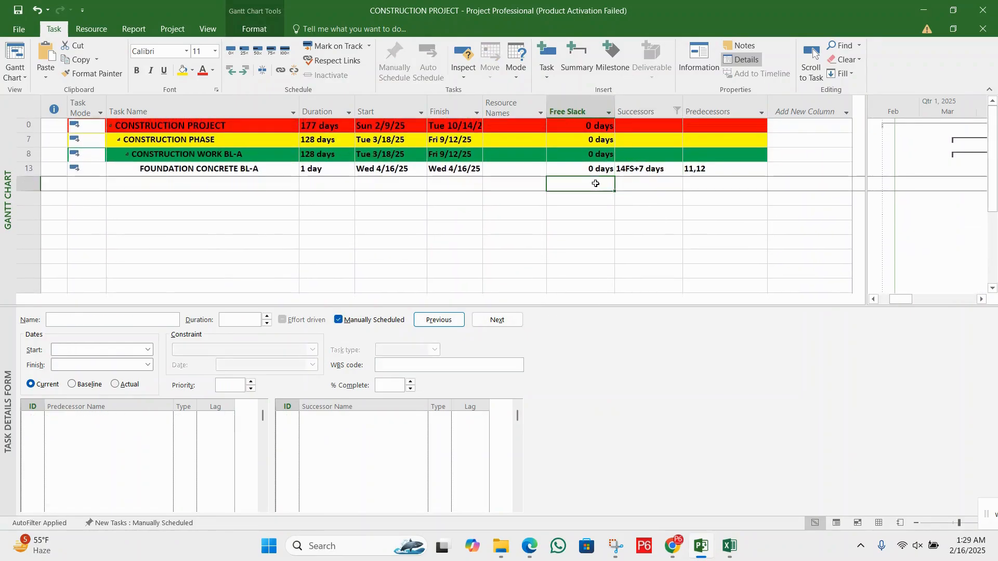
click(635, 171)
click(645, 184)
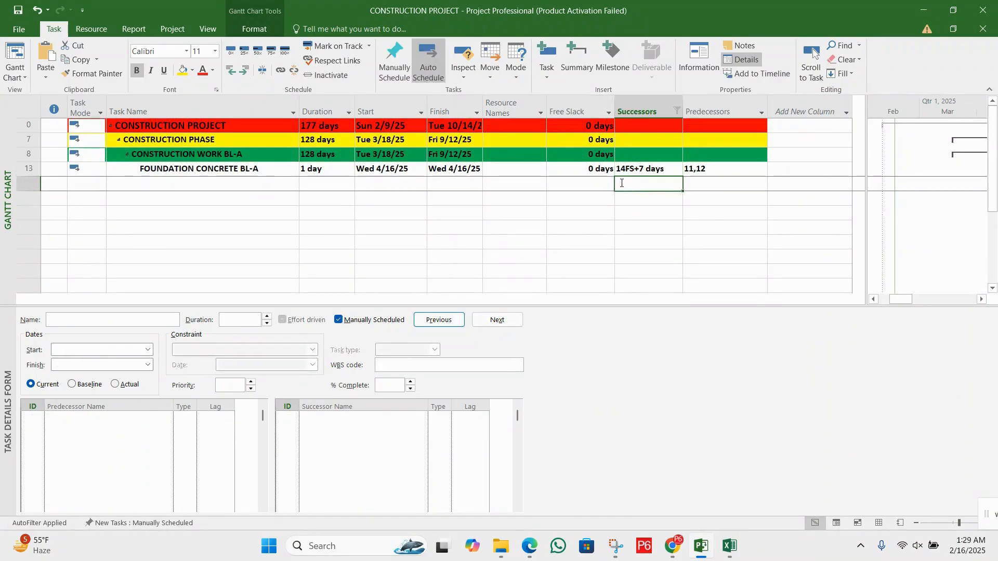
click(677, 110)
click(606, 225)
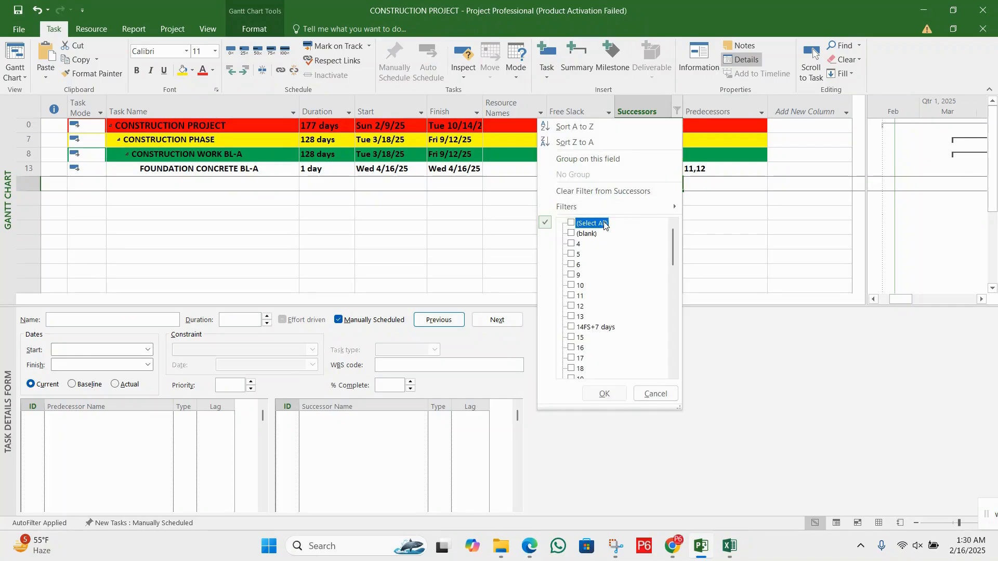
click(603, 391)
click(653, 203)
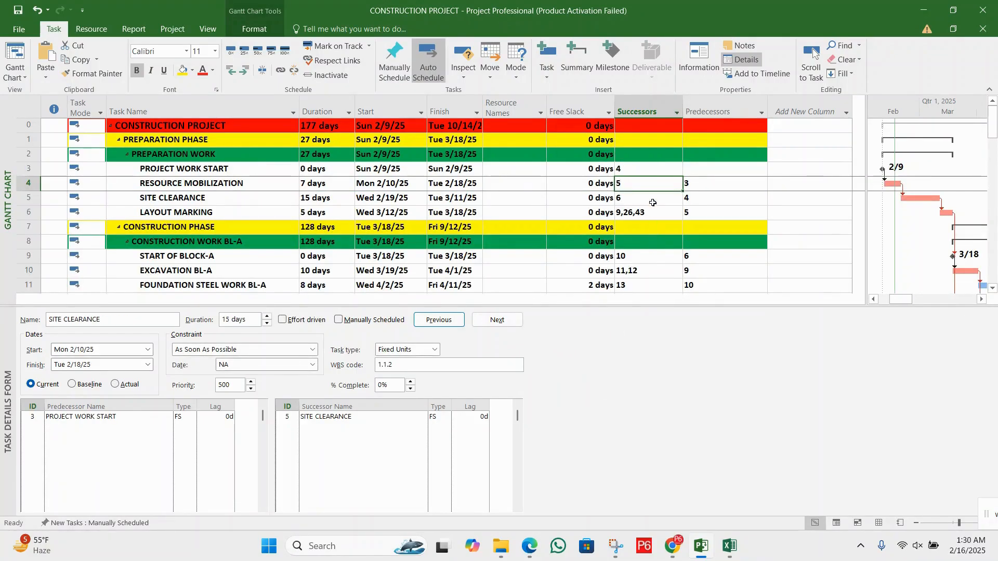
Switch to the DCMA-2 PDF and read section 3, The Leads Check, including its example and goal
key(alt+Tab)
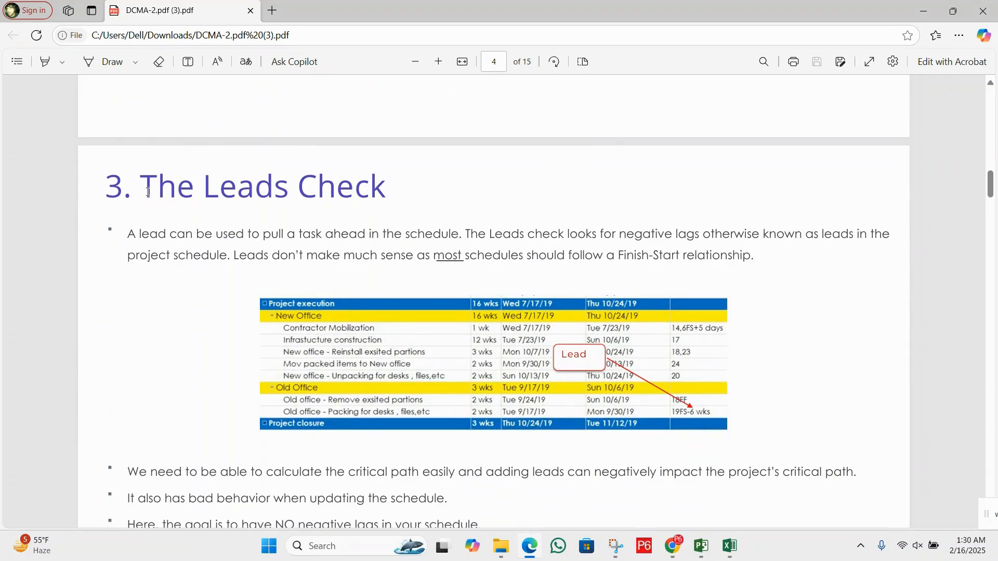
drag(148, 192, 376, 191)
scroll(705, 256, down, 3)
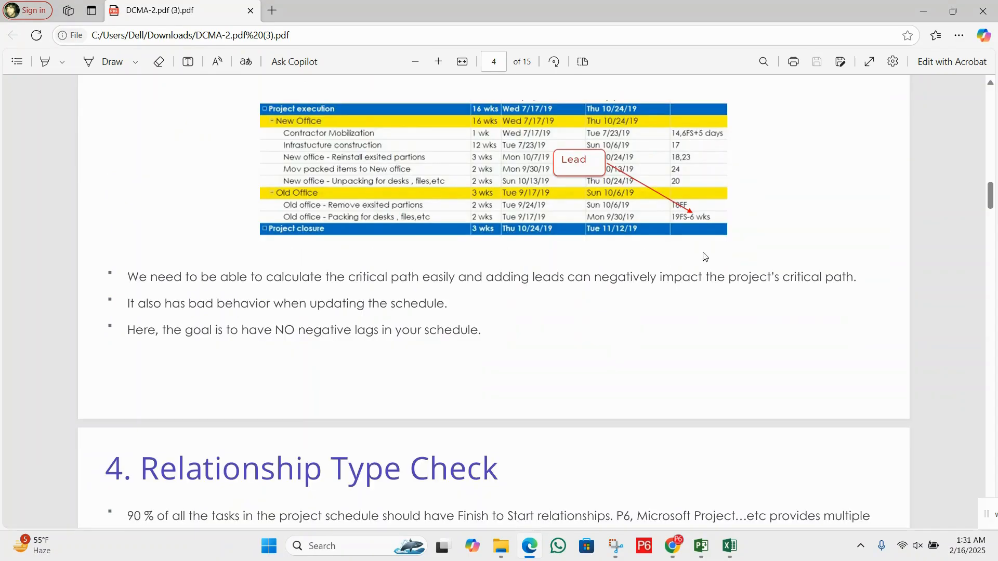
Switch to Project and set a -3 day lag on the FS link from RESOURCE MOBILIZATION to SITE CLEARANCE
click(702, 546)
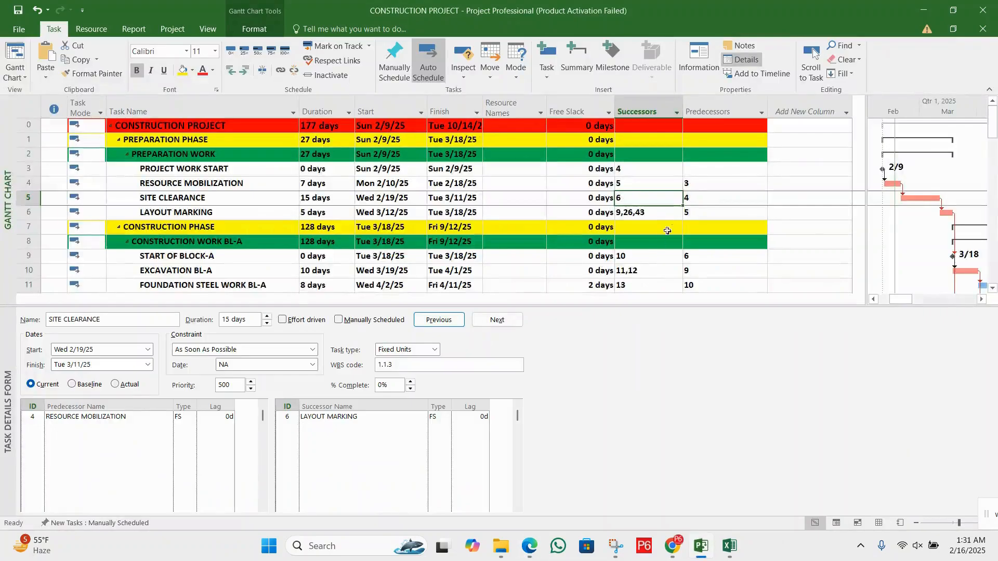
click(226, 186)
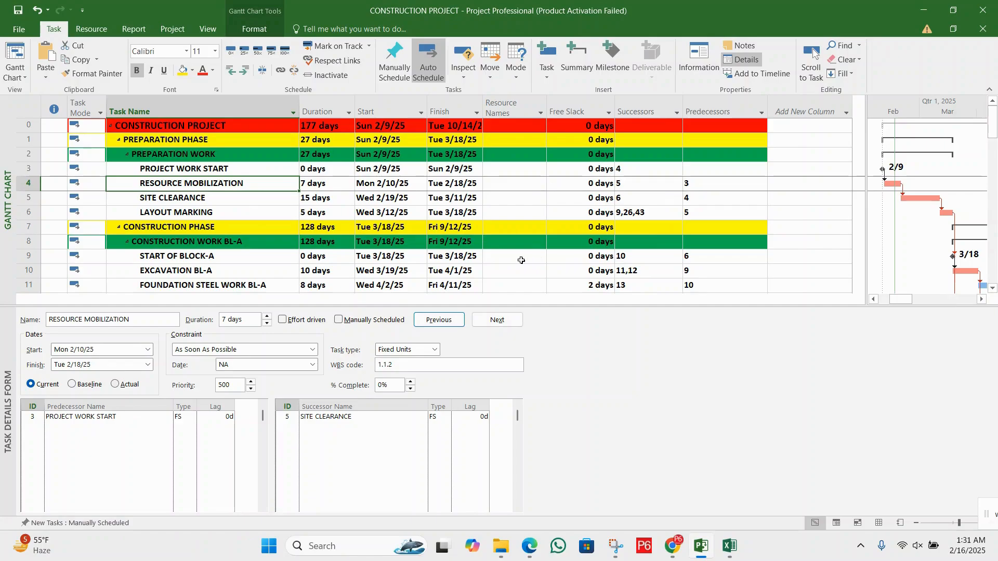
click(475, 418)
key(BackSpace)
key(BackSpace)
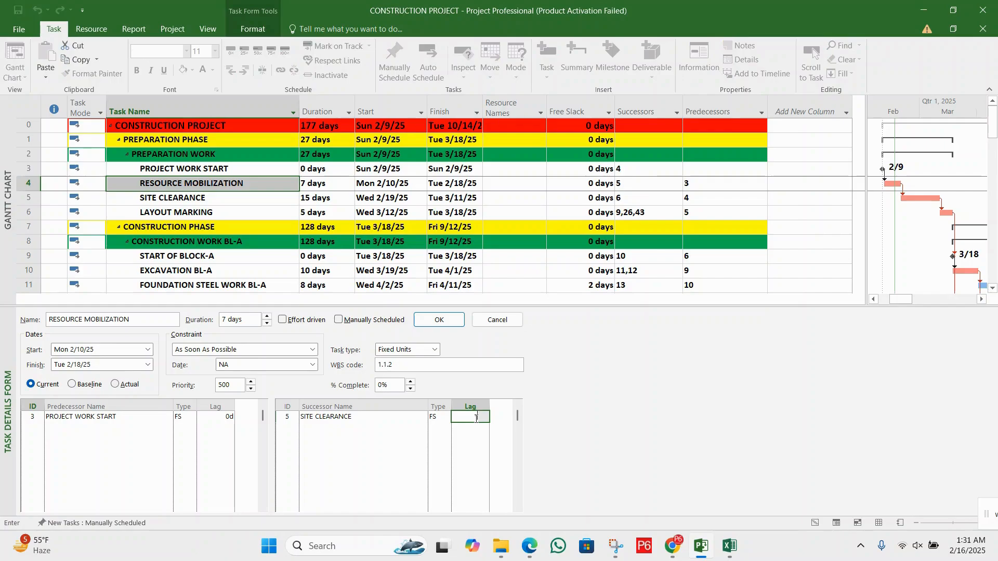
text(-3)
key(Return)
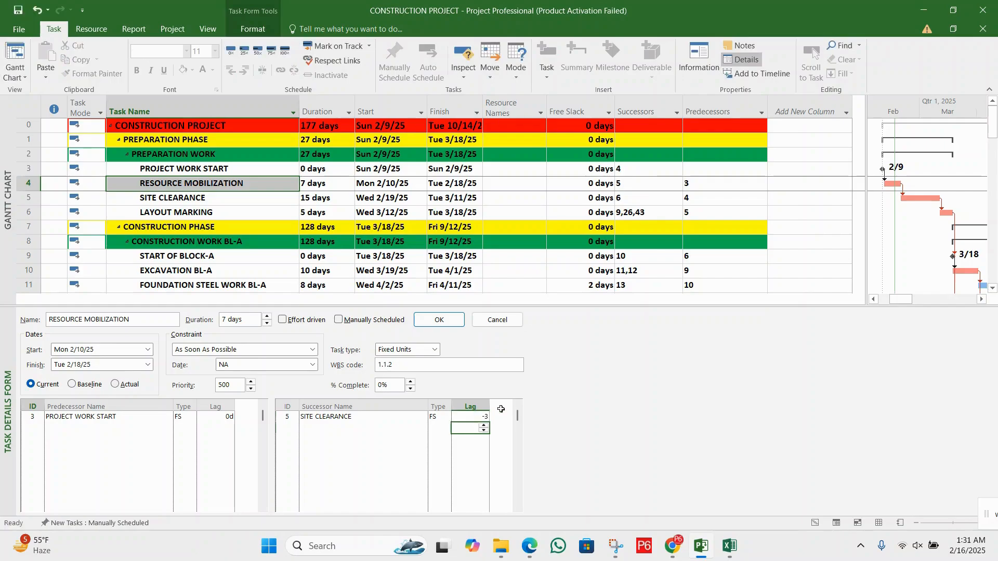
click(439, 320)
click(720, 202)
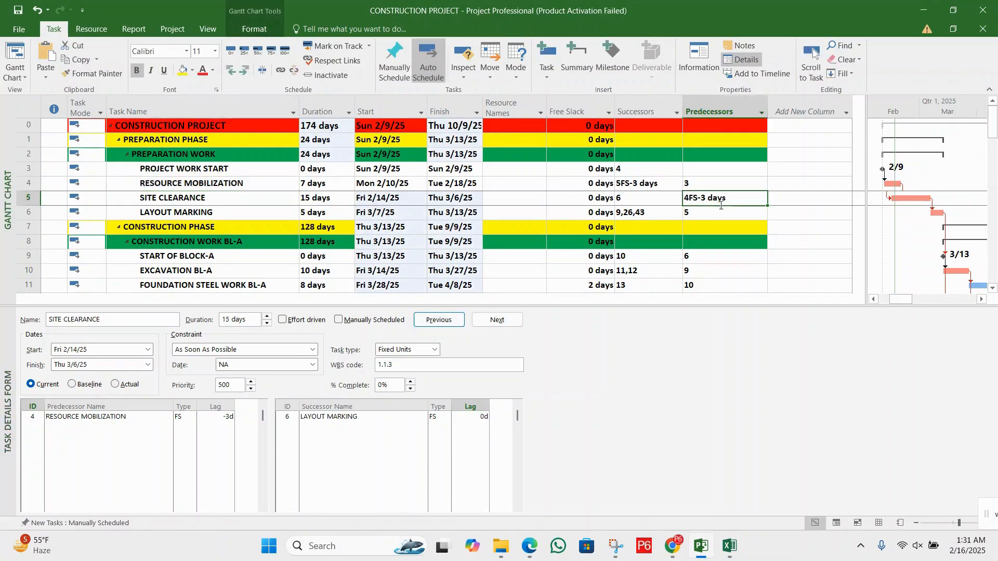
Filter the Successors column to show only the 5FS-3 days and 14FS+7 days entries
click(660, 186)
click(677, 112)
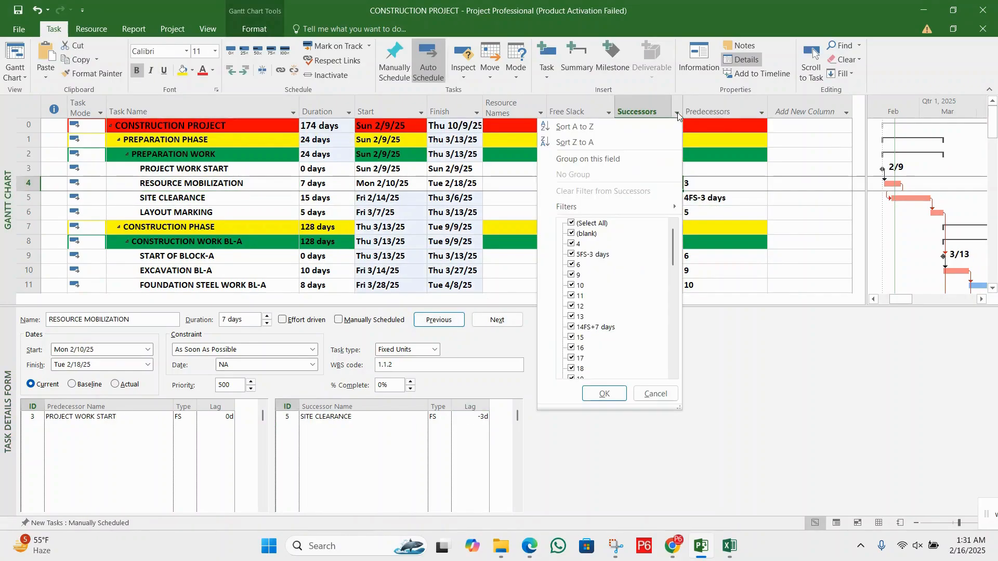
click(607, 224)
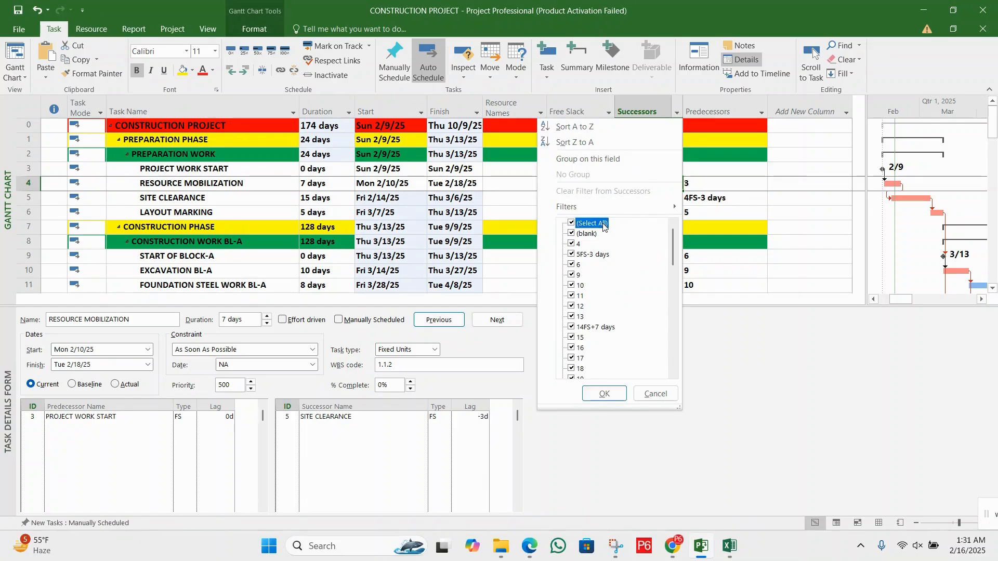
click(594, 255)
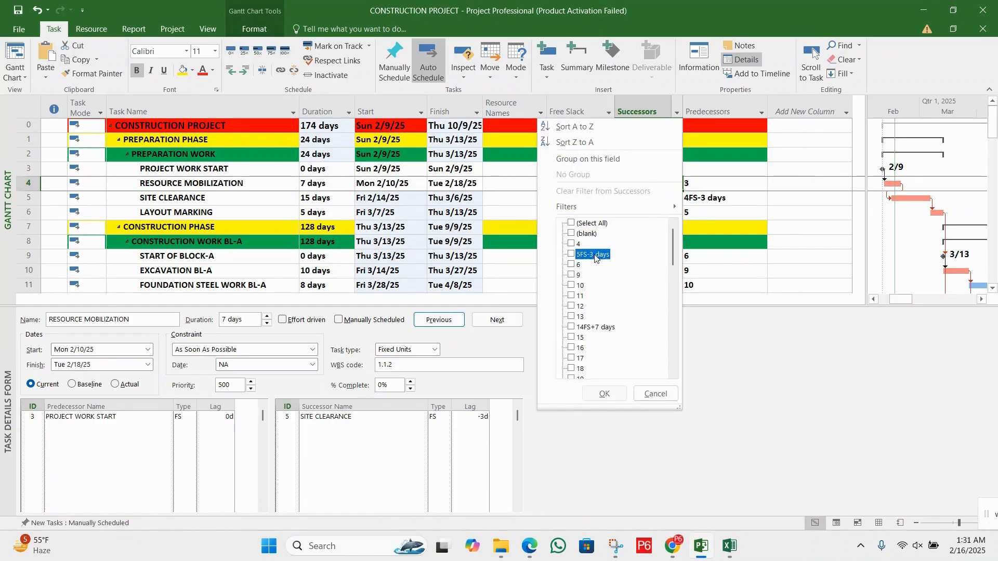
click(596, 328)
click(604, 394)
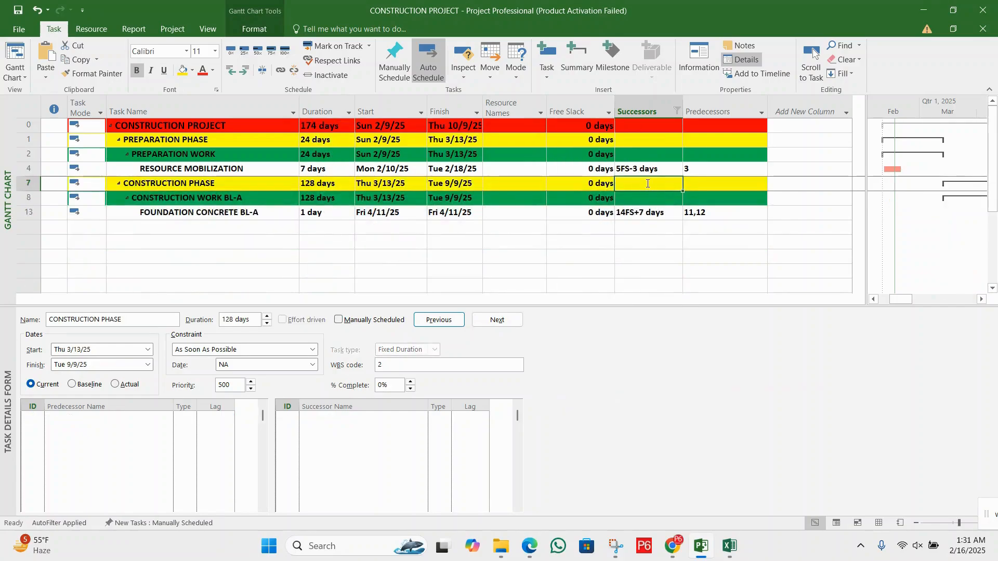
Compare the successor links of RESOURCE MOBILIZATION and FOUNDATION CONCRETE BL-A for lead and lag
click(650, 170)
click(643, 211)
click(650, 169)
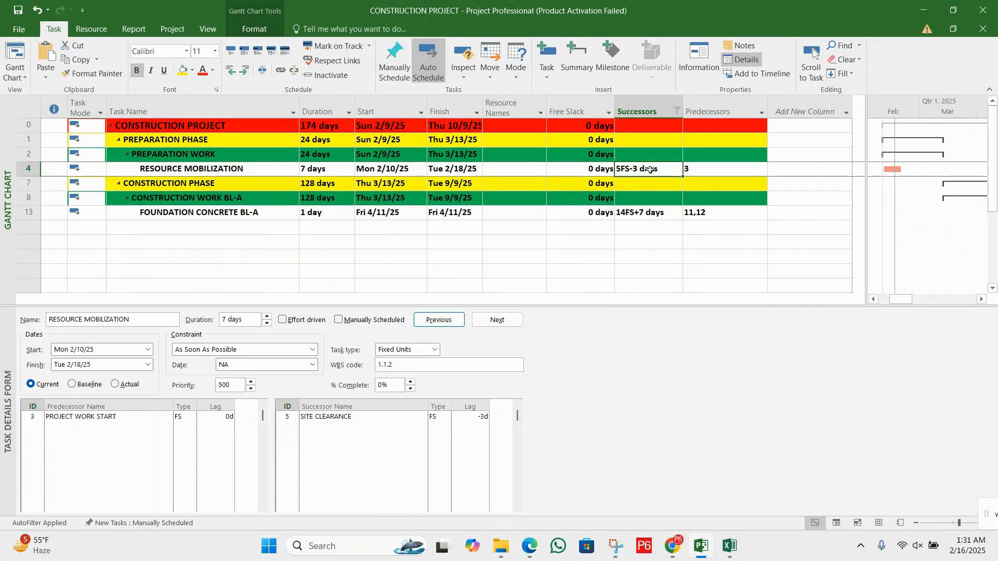
click(646, 213)
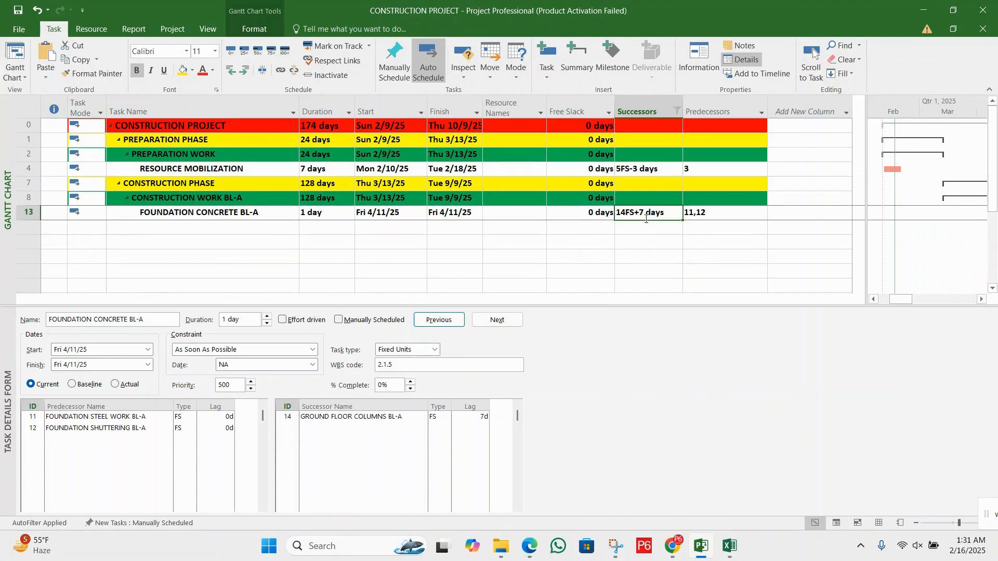
click(650, 170)
click(645, 228)
click(650, 170)
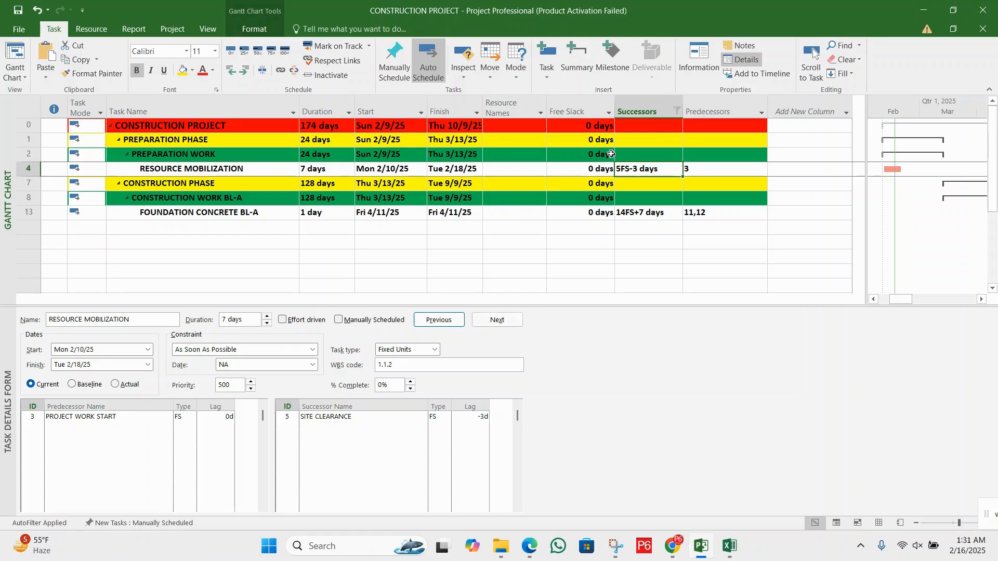
Select all entries in the Successors filter to show every task again
click(677, 111)
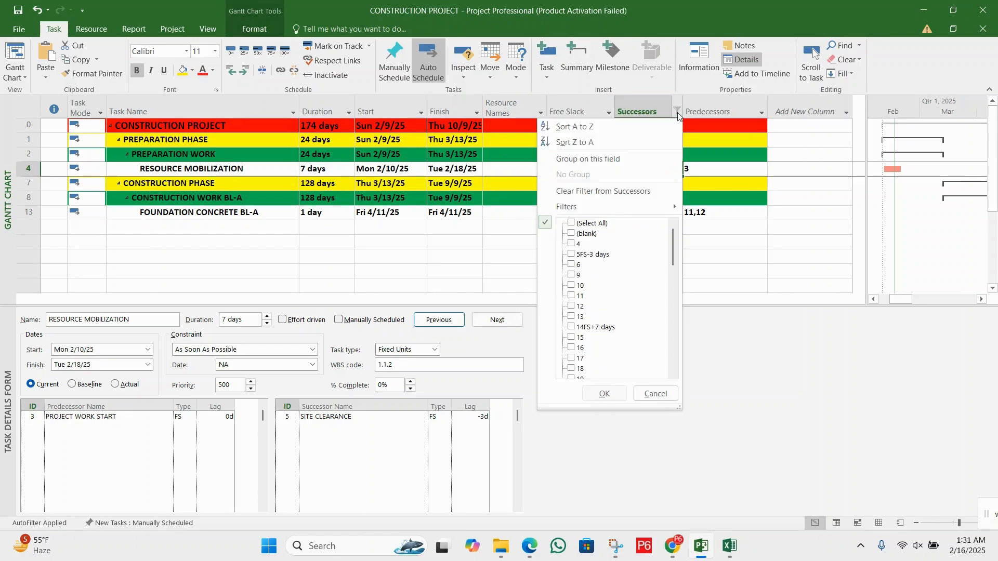
click(593, 223)
click(602, 396)
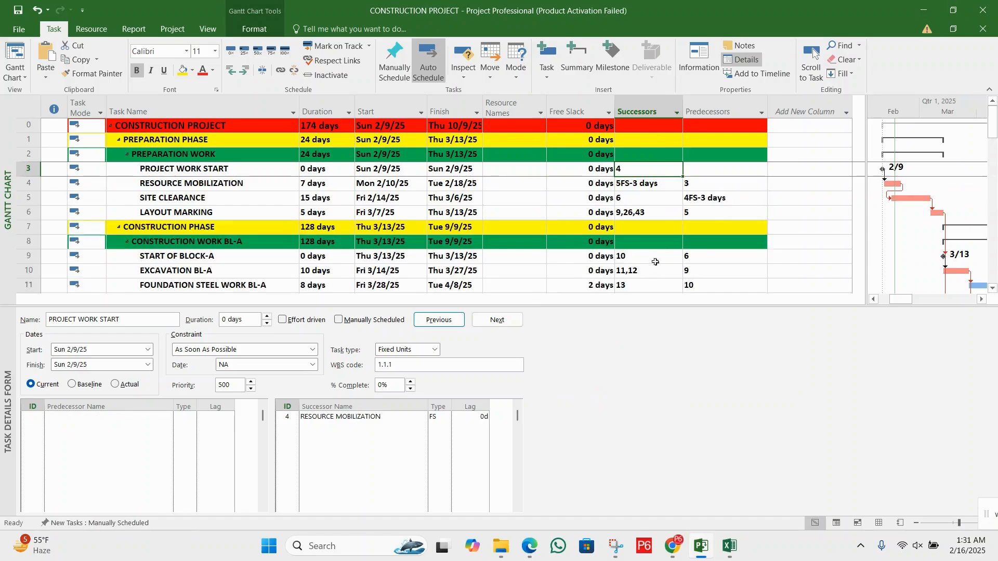
Set the lag on the RESOURCE MOBILIZATION link to SITE CLEARANCE to 0
click(640, 184)
click(477, 421)
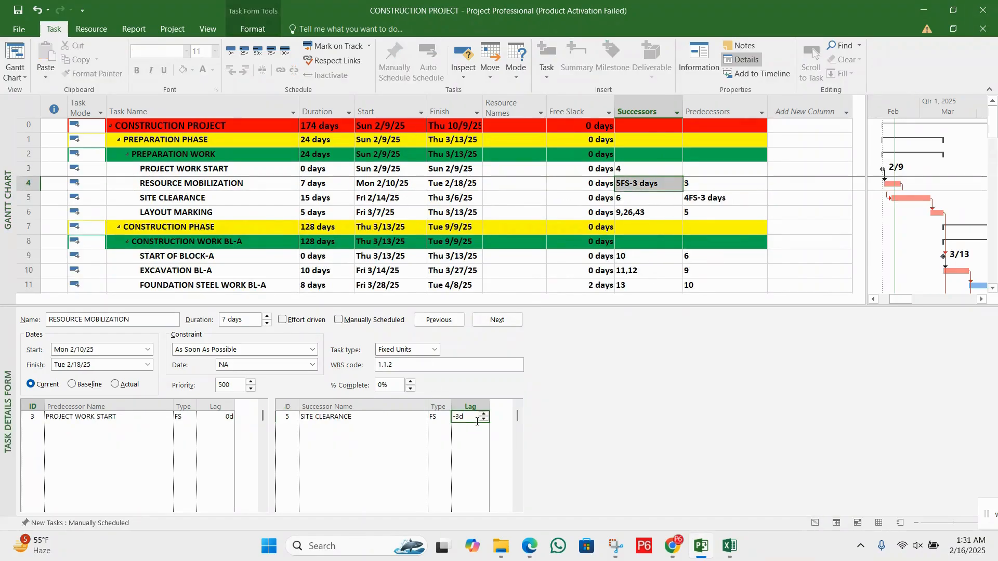
text(0)
key(Return)
click(450, 324)
Set the lag on the FOUNDATION CONCRETE BL-A link to GROUND FLOOR COLUMNS BL-A to 0
scroll(626, 230, down, 3)
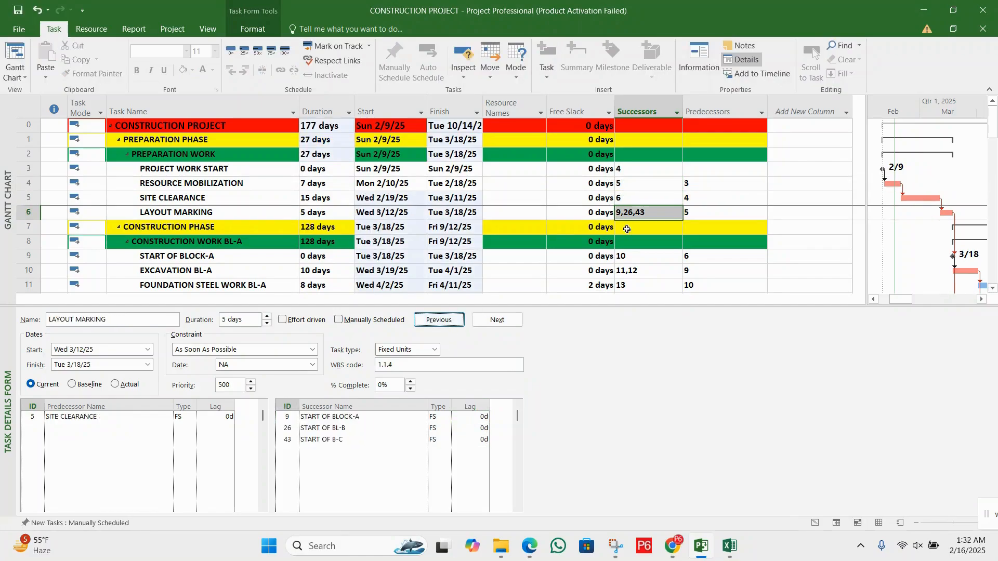
scroll(709, 258, down, 2)
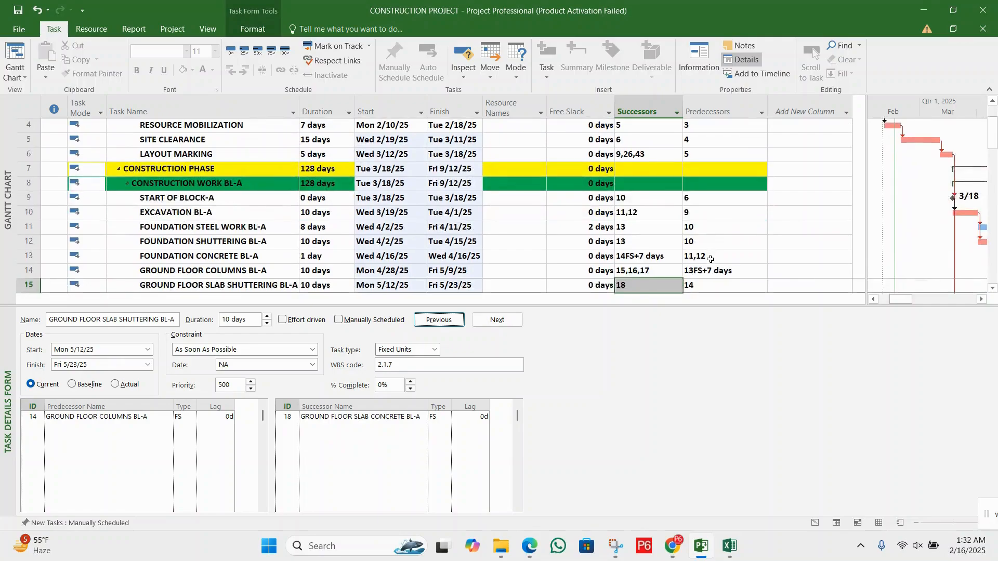
click(655, 243)
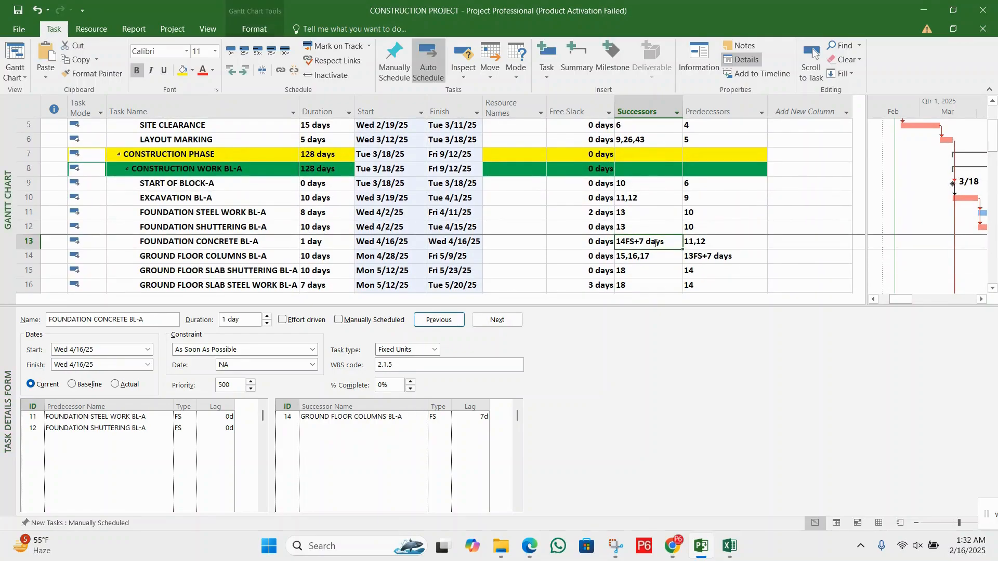
click(475, 419)
text(0)
key(Return)
click(583, 208)
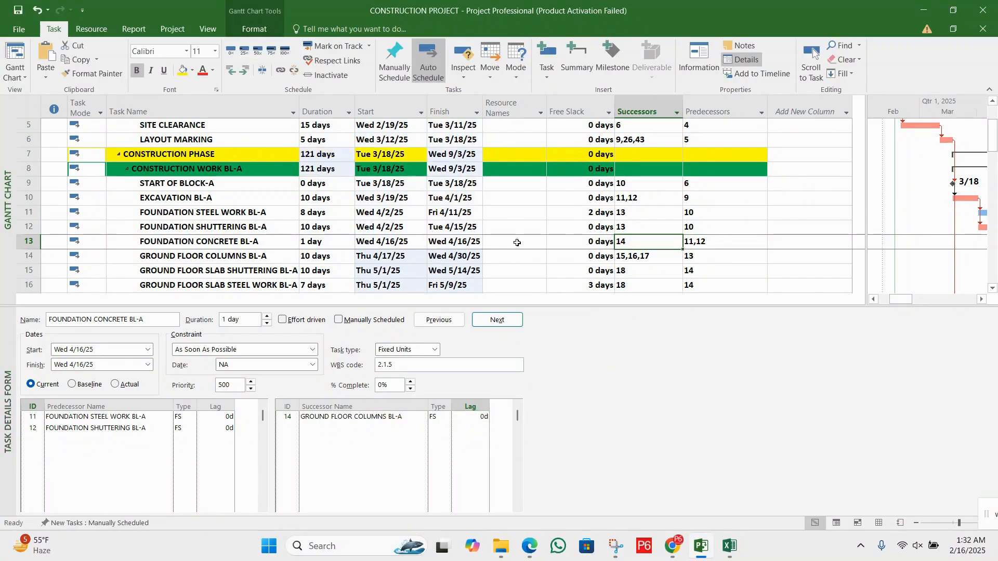
scroll(517, 243, up, 2)
click(553, 182)
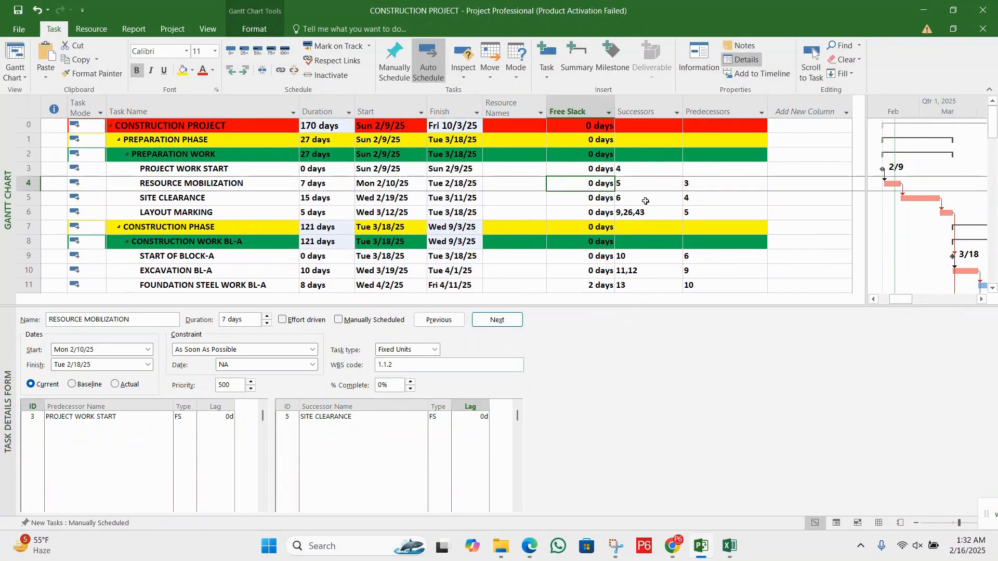
click(646, 201)
click(586, 207)
Switch to the DCMA-2 PDF and read section 4, Relationship Type Check, and section 5, The Hard Constraints Check
key(alt+Tab)
drag(142, 211, 494, 218)
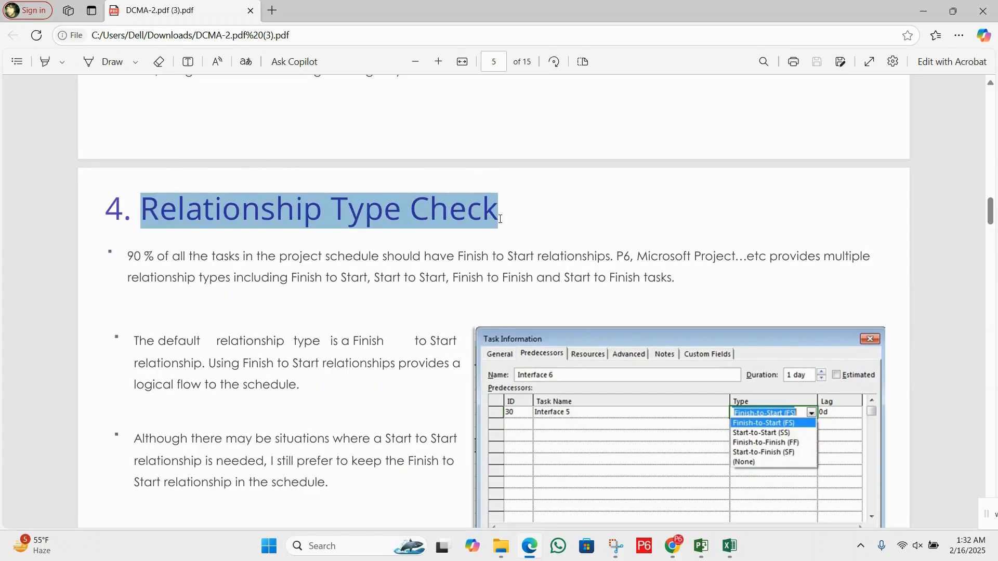
click(419, 250)
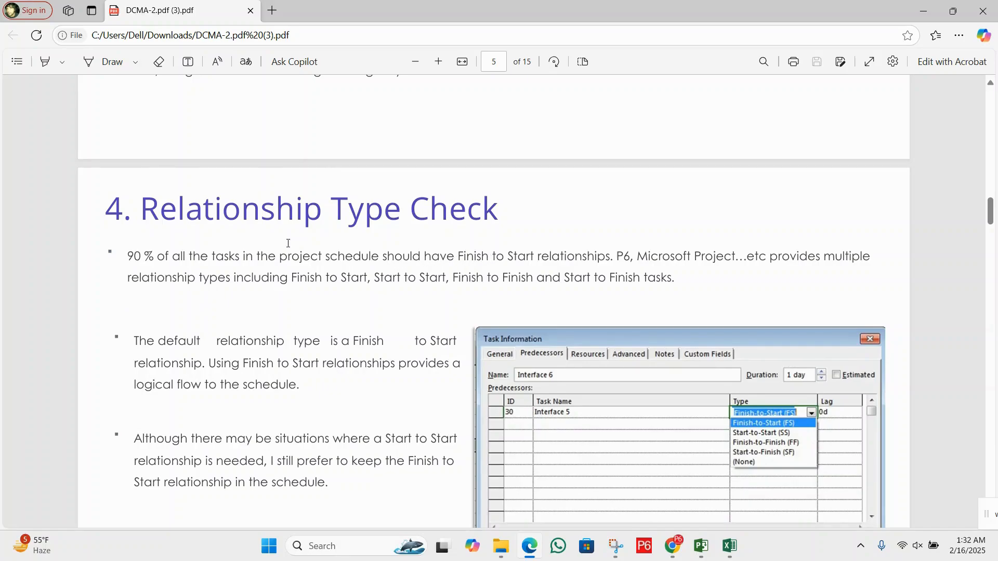
scroll(325, 284, down, 6)
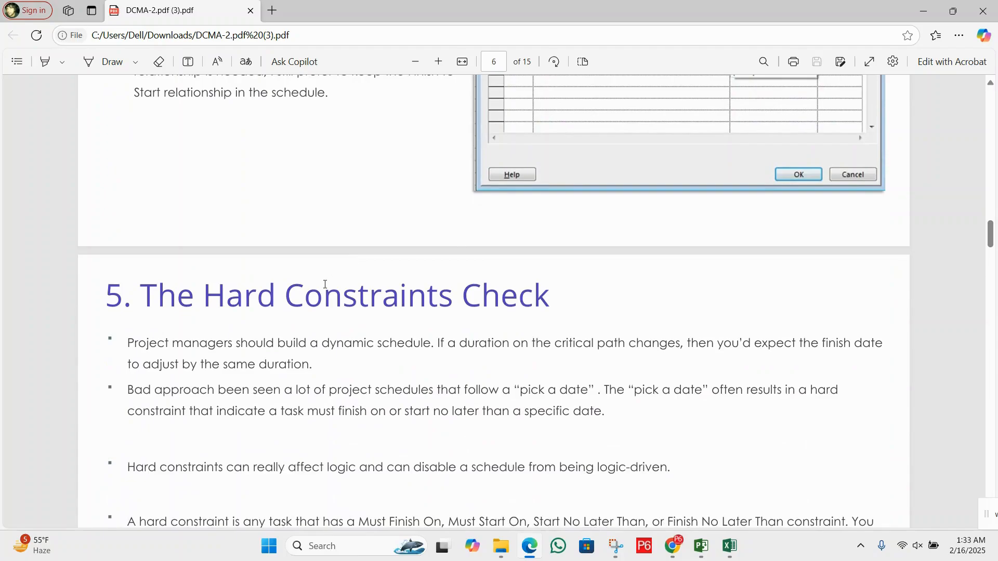
scroll(201, 229, down, 1)
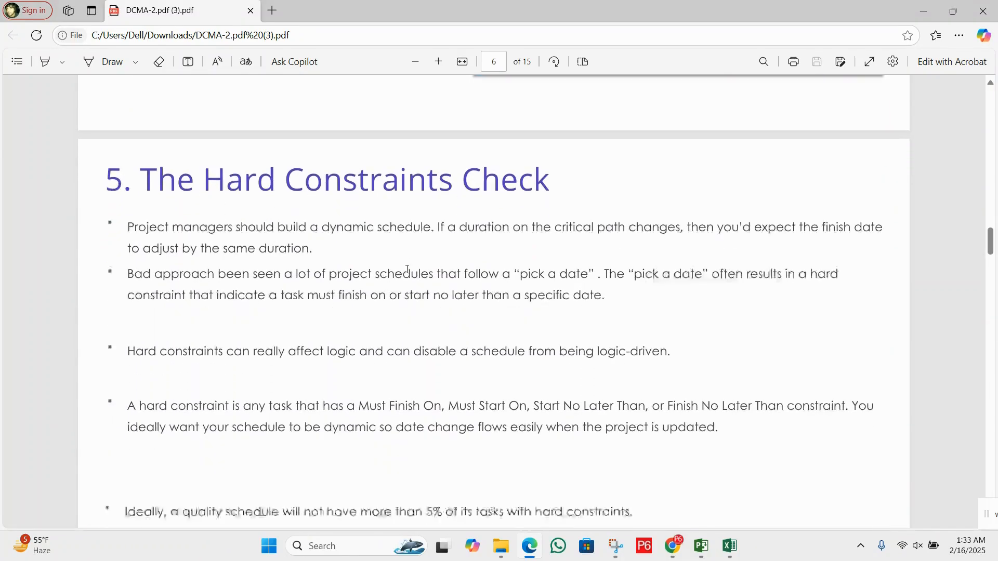
scroll(375, 260, down, 3)
Switch to Project and add a Constraint Type column after the Predecessors column of the task table
click(701, 546)
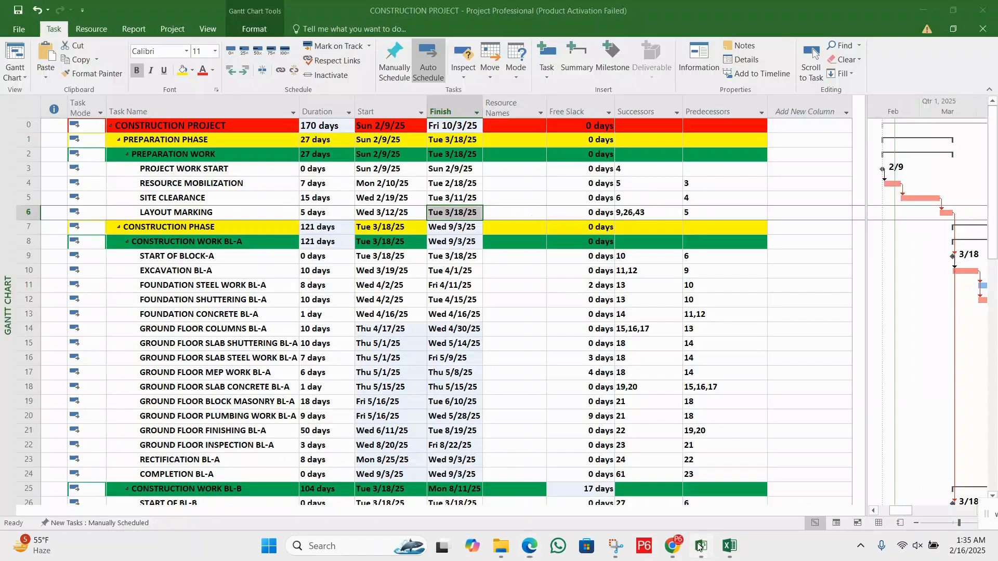
click(779, 113)
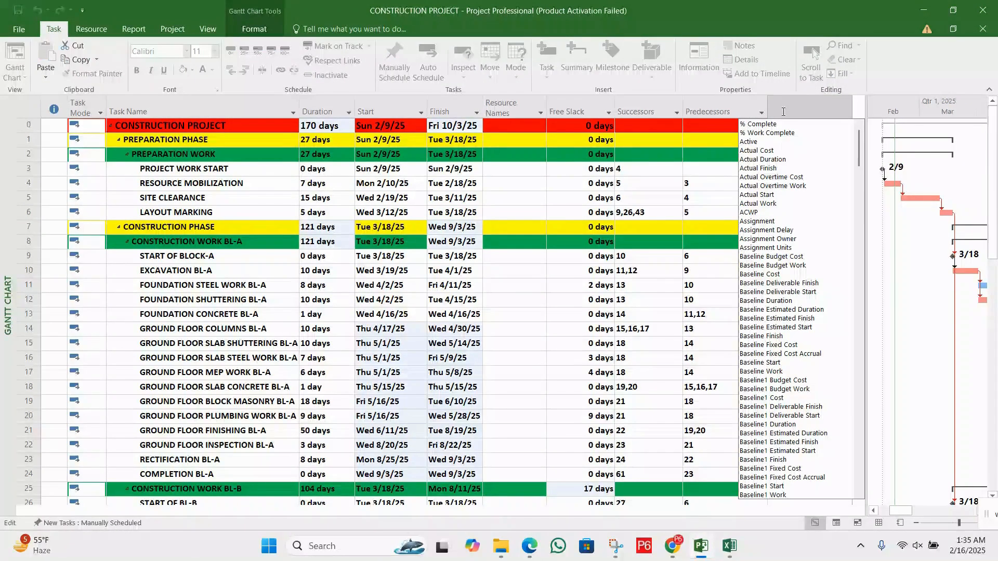
text(confirmed)
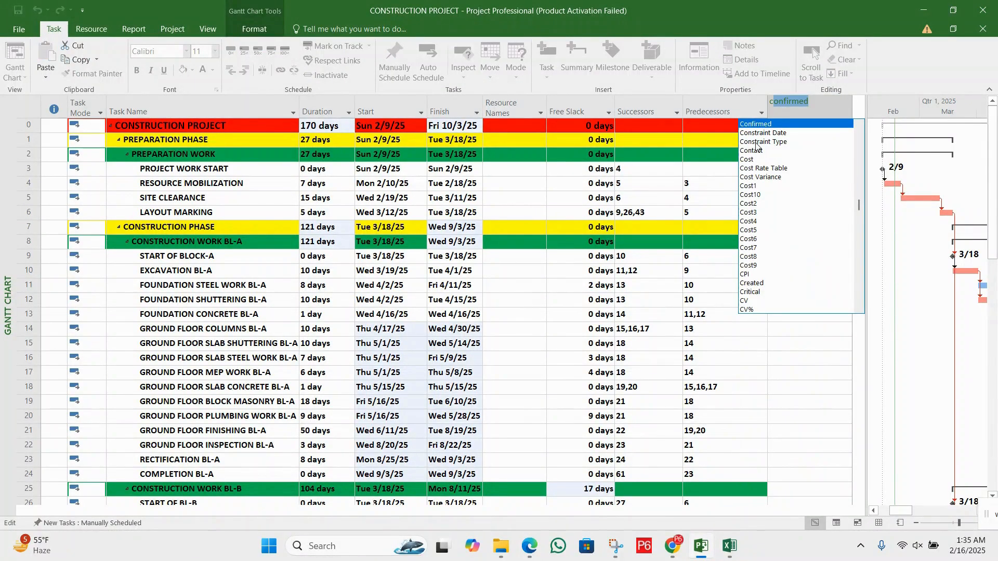
click(758, 142)
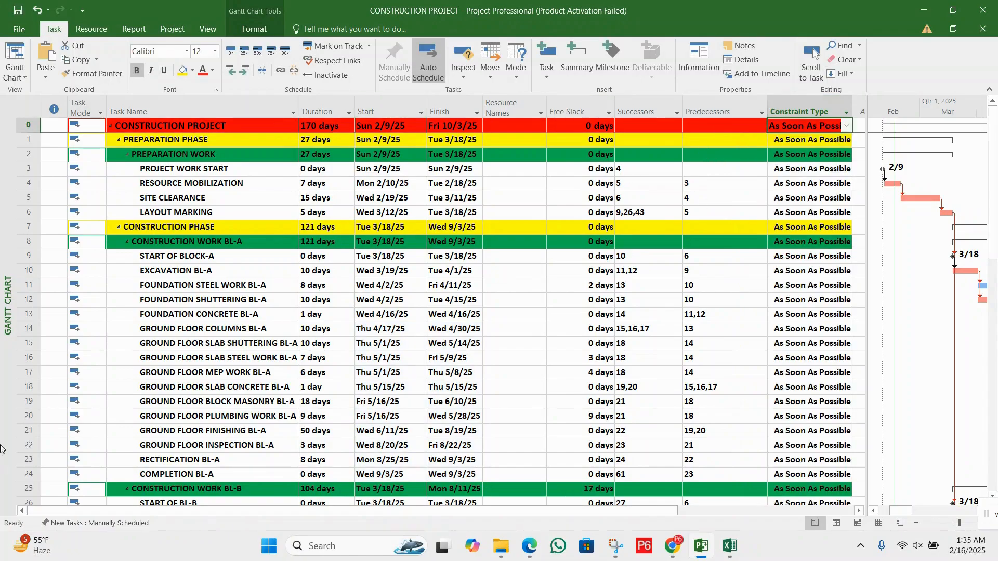
click(812, 171)
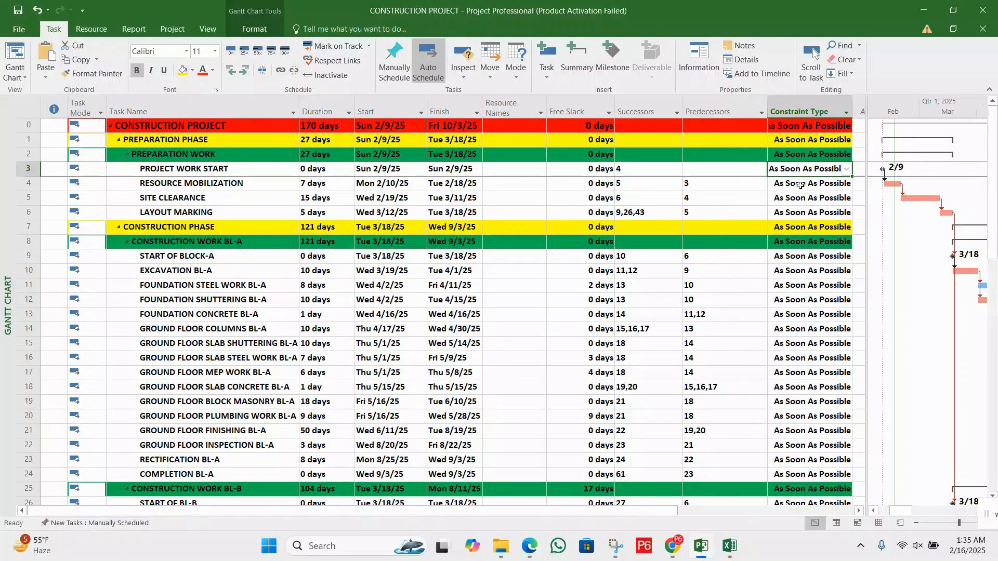
Widen the task table beside the chart and set the constraint type of PROJECT WORK START to Must Start On
click(820, 189)
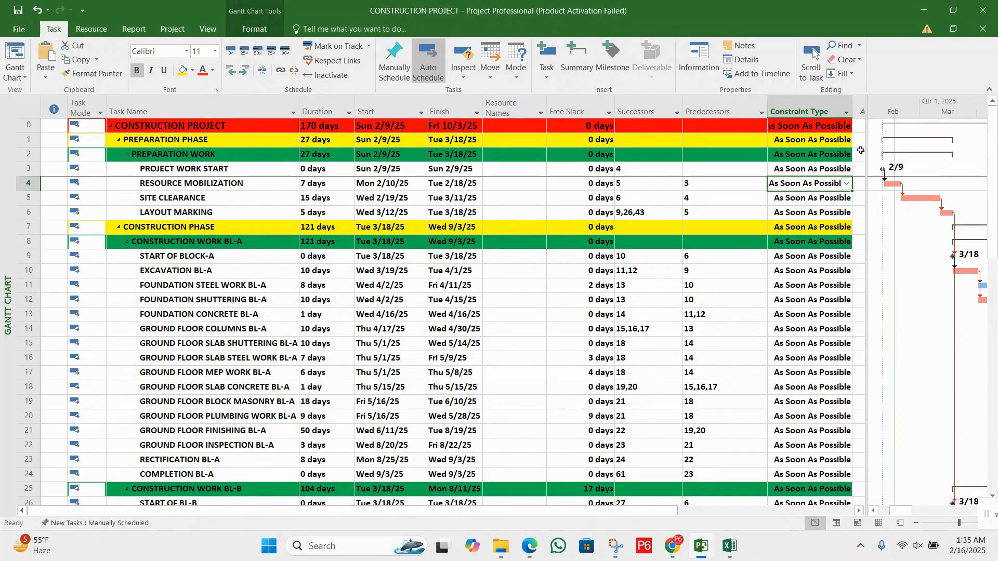
drag(864, 104, 911, 104)
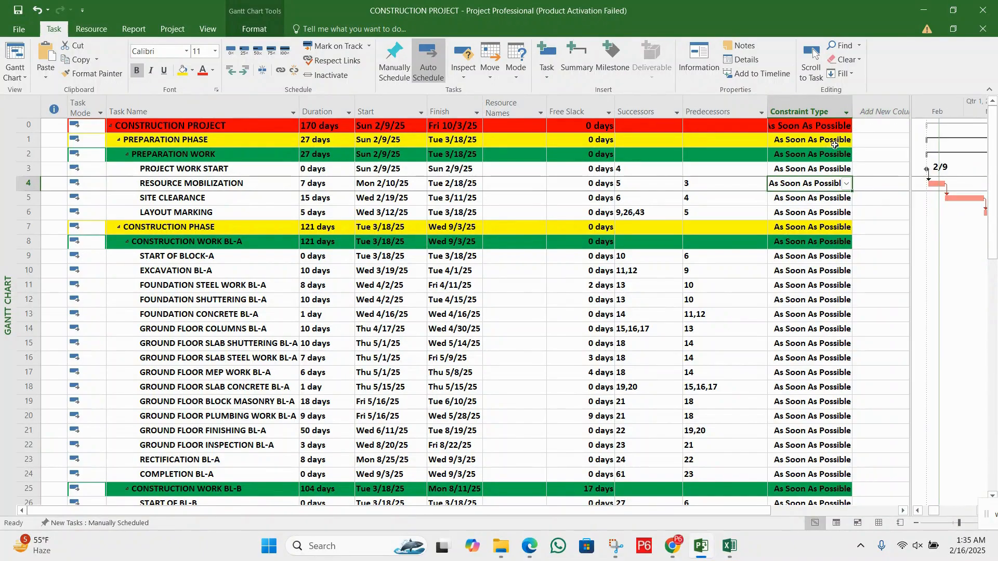
click(826, 169)
click(847, 169)
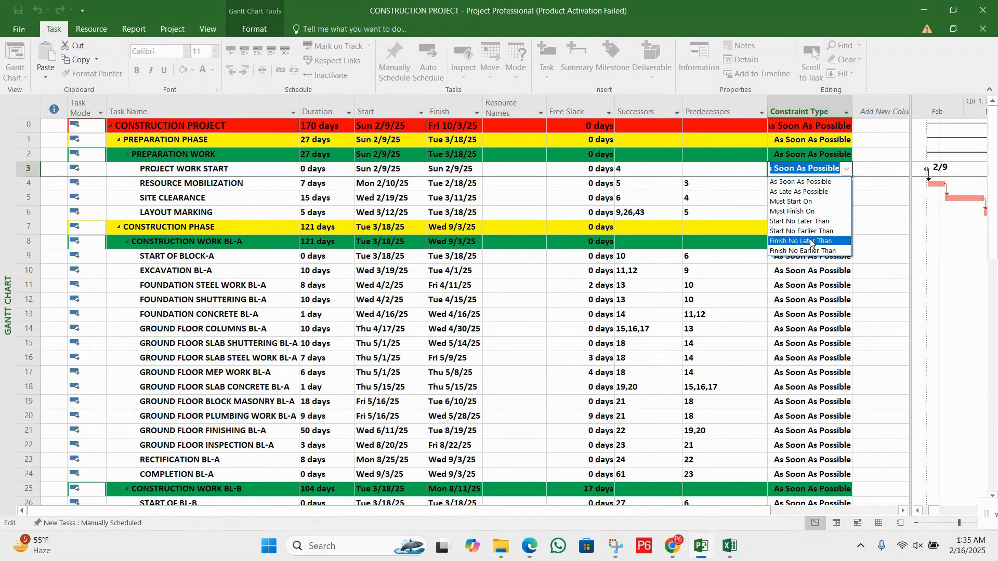
click(816, 203)
click(738, 197)
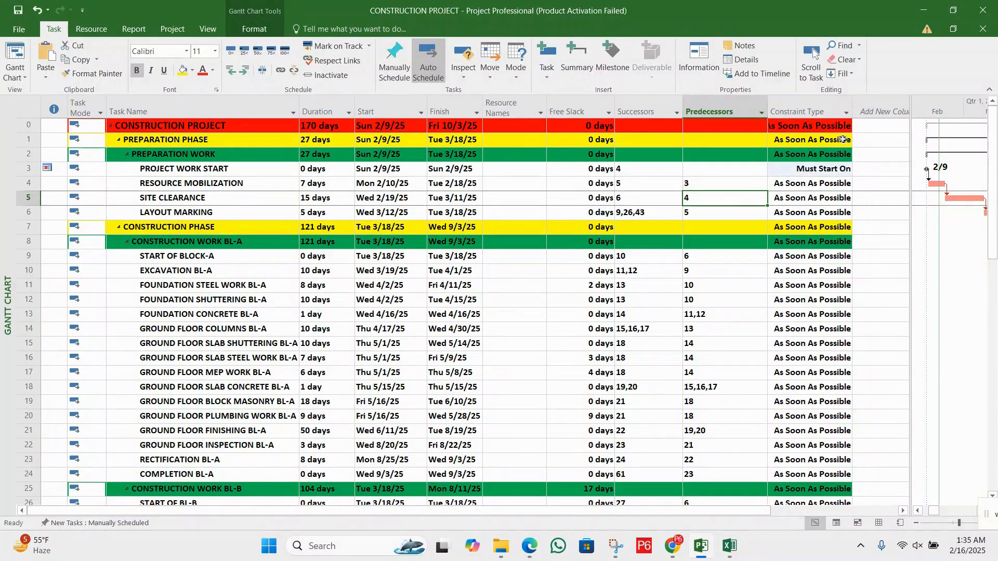
Filter the Constraint Type column to show only Must Start On tasks
click(846, 113)
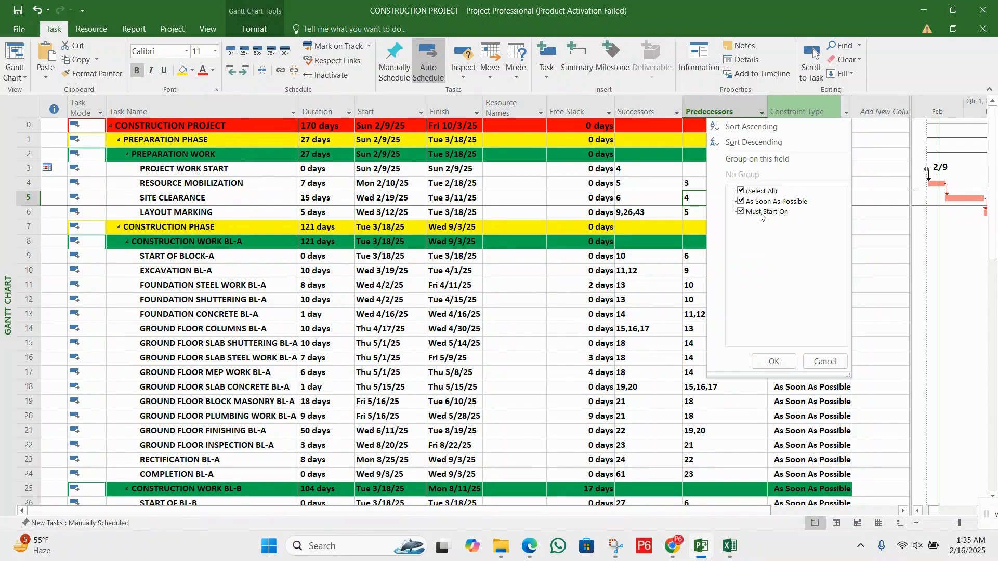
click(766, 193)
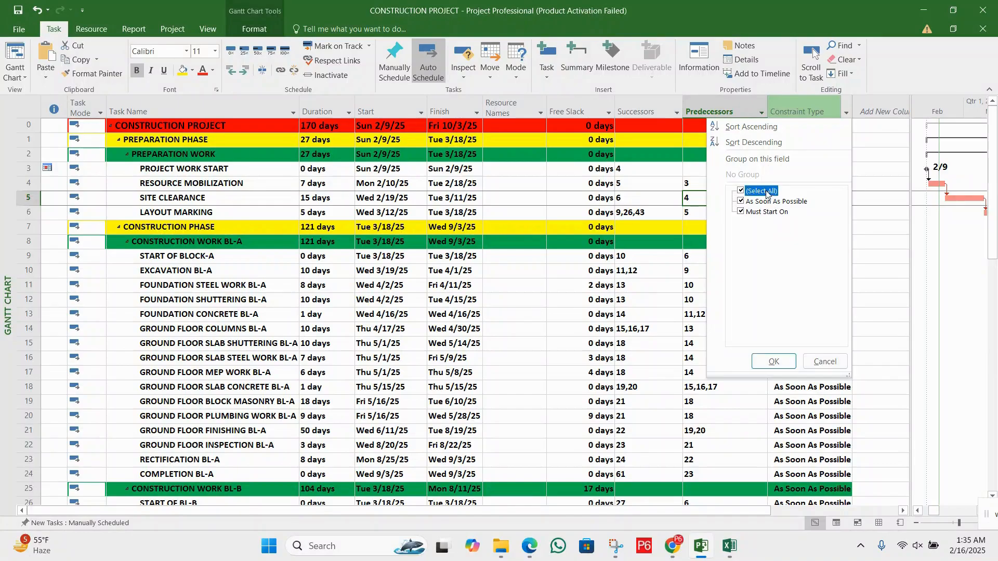
click(774, 363)
click(822, 169)
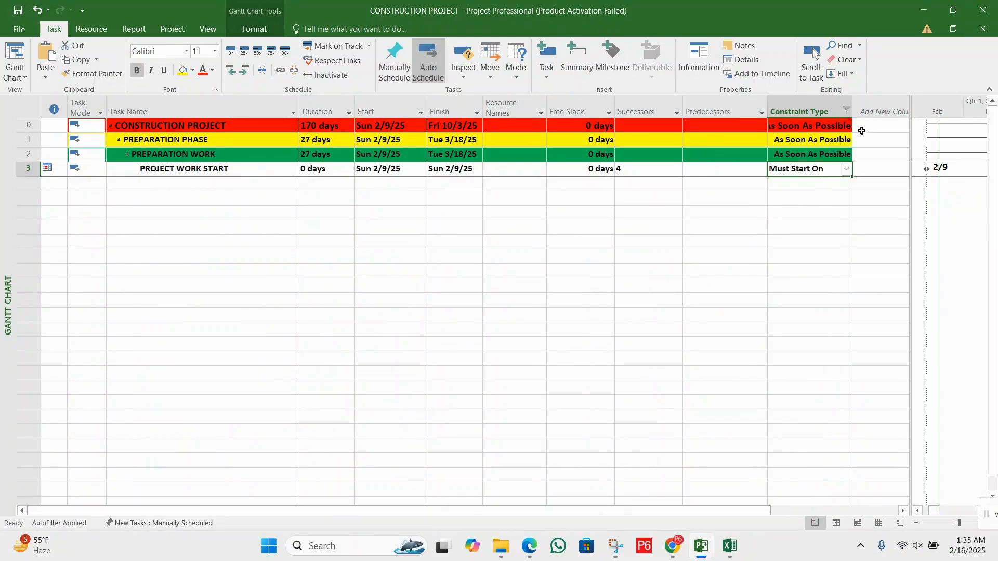
Include As Soon As Possible in the Constraint Type filter again so all tasks are listed
click(847, 110)
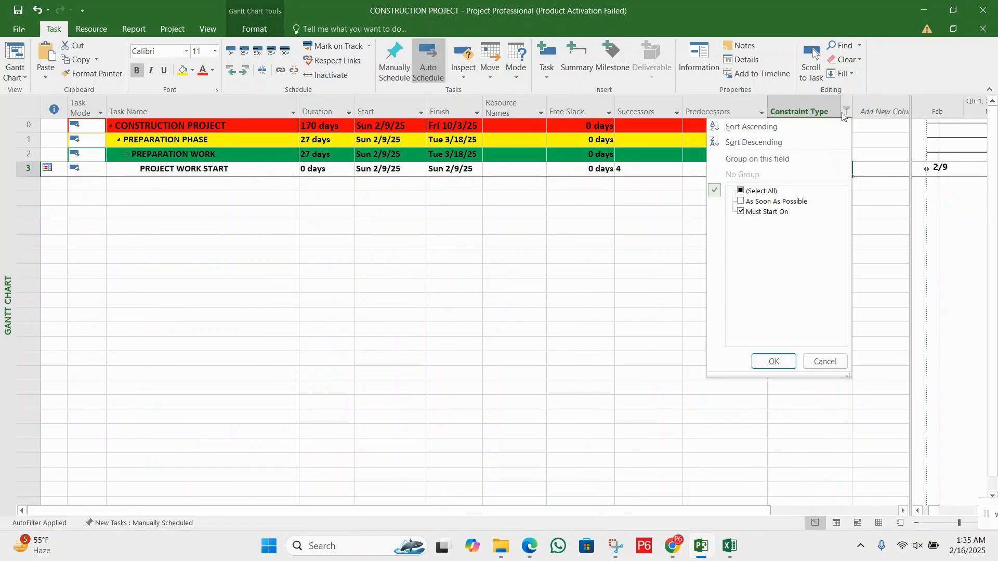
click(780, 203)
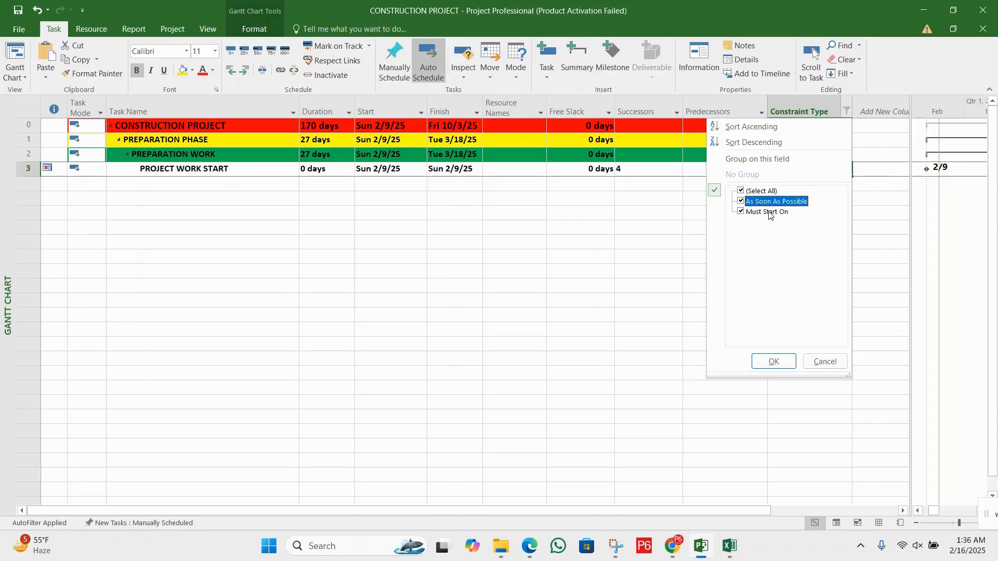
click(773, 362)
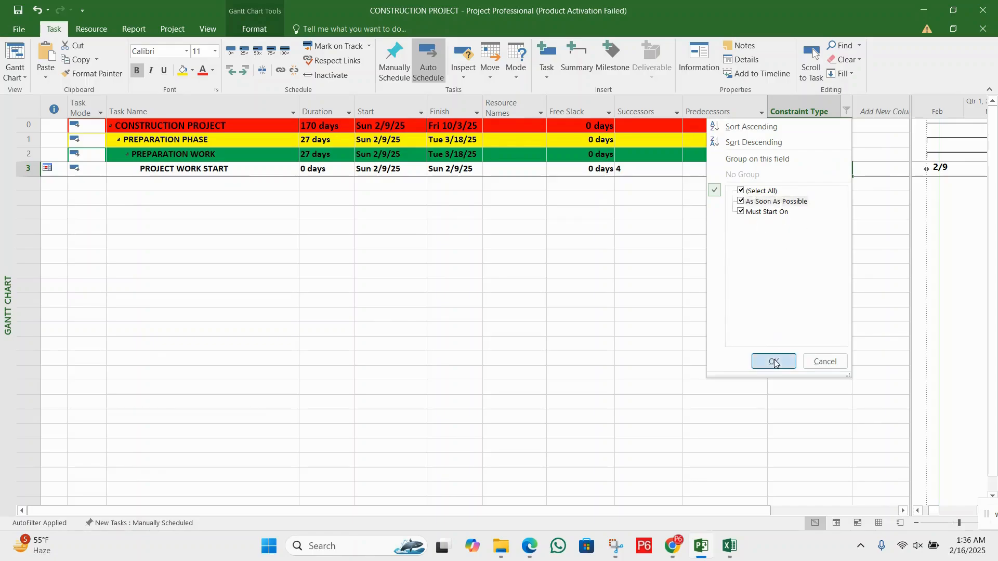
Set the constraint type of PROJECT WORK START back to As Soon As Possible
click(844, 171)
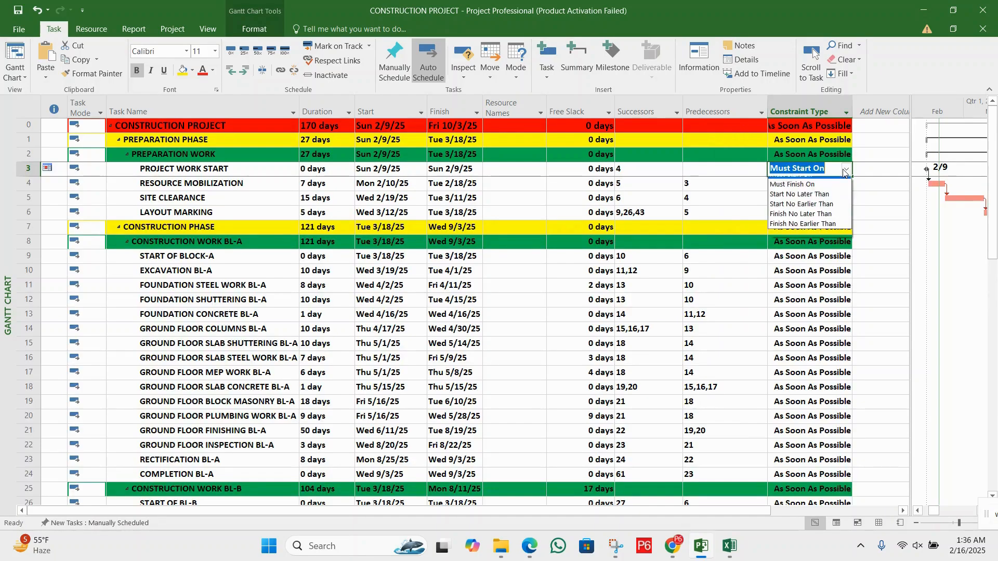
key(alt+F4)
click(457, 313)
click(848, 171)
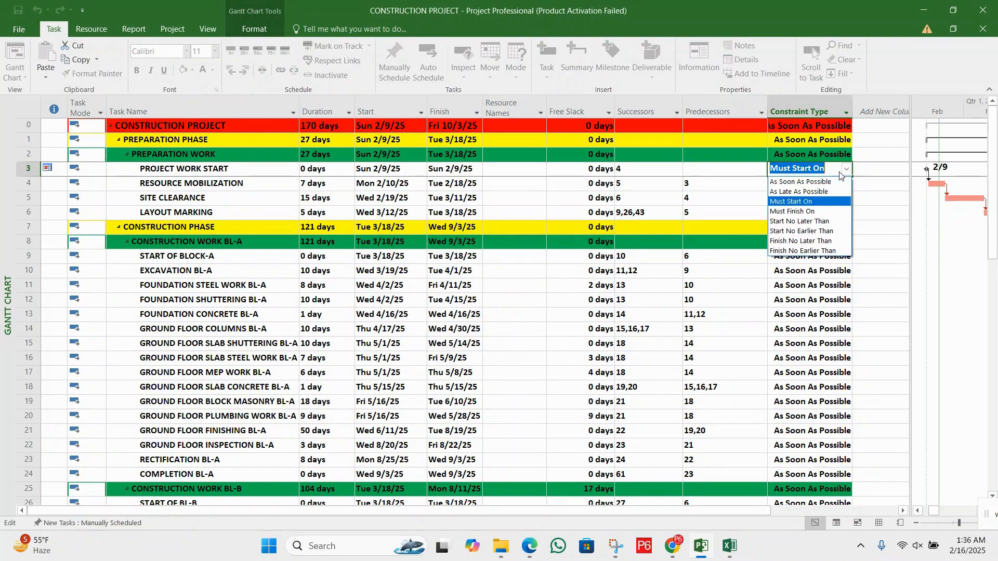
click(812, 182)
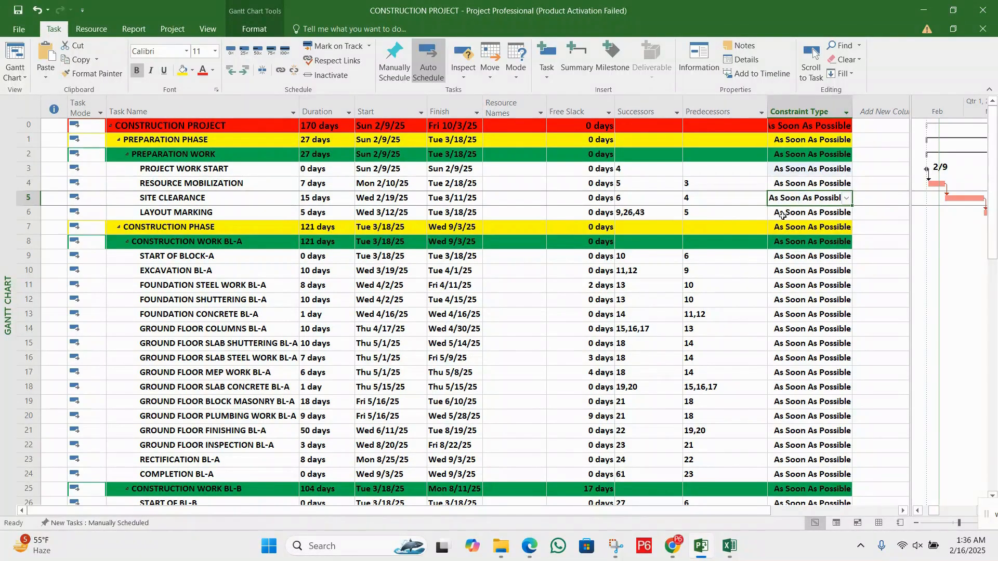
click(704, 212)
click(759, 182)
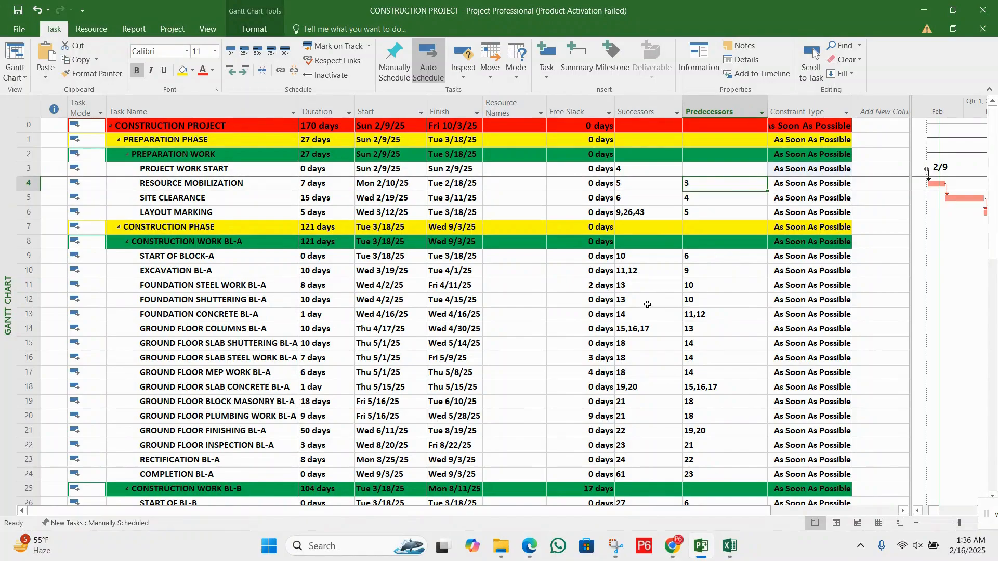
click(576, 300)
click(662, 182)
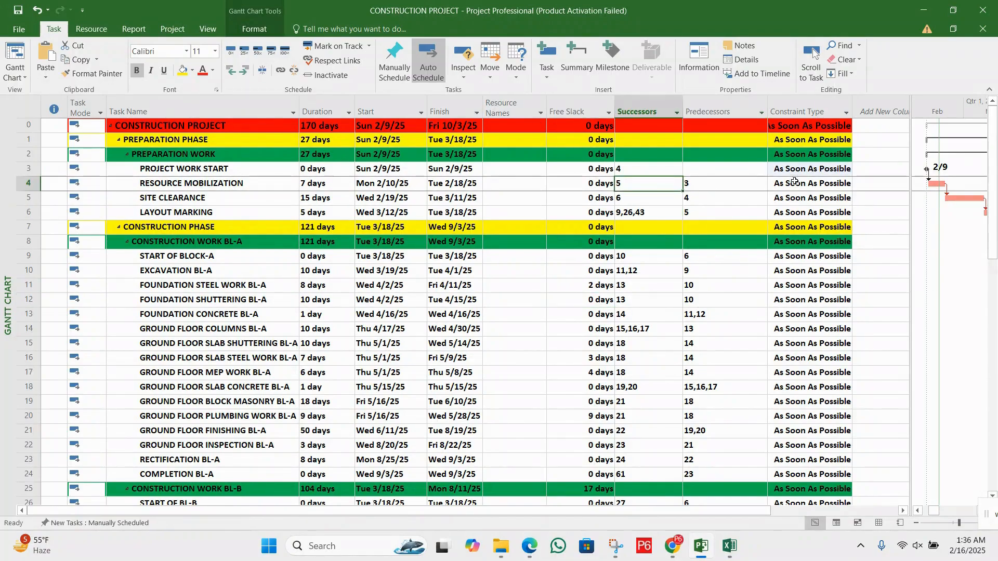
Switch to the DCMA-2 PDF and read section 6, The High Float Check
click(529, 546)
scroll(456, 306, down, 3)
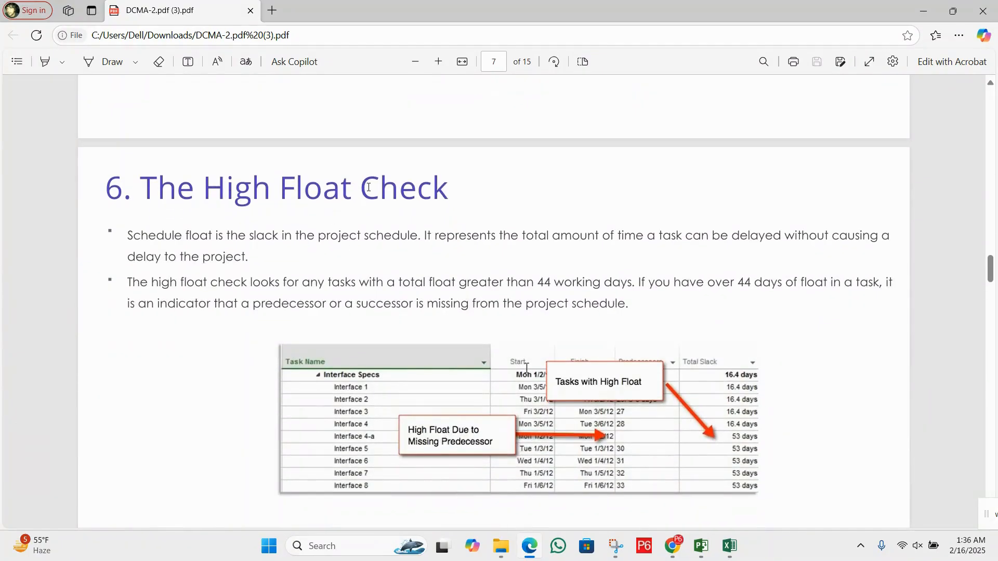
scroll(370, 187, down, 1)
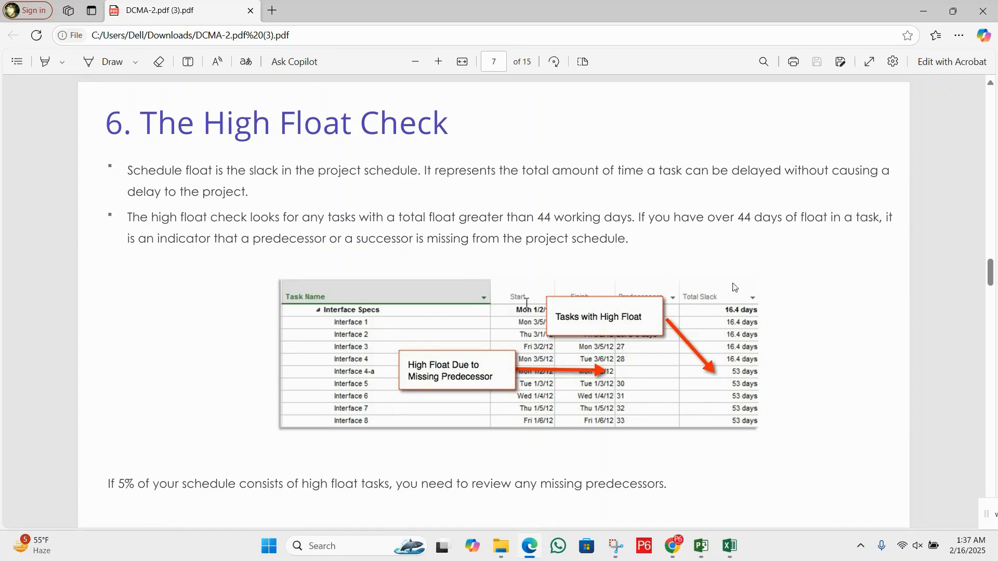
Switch to Project and examine the Free Slack column across all tasks for float greater than 44 days
click(702, 546)
click(583, 228)
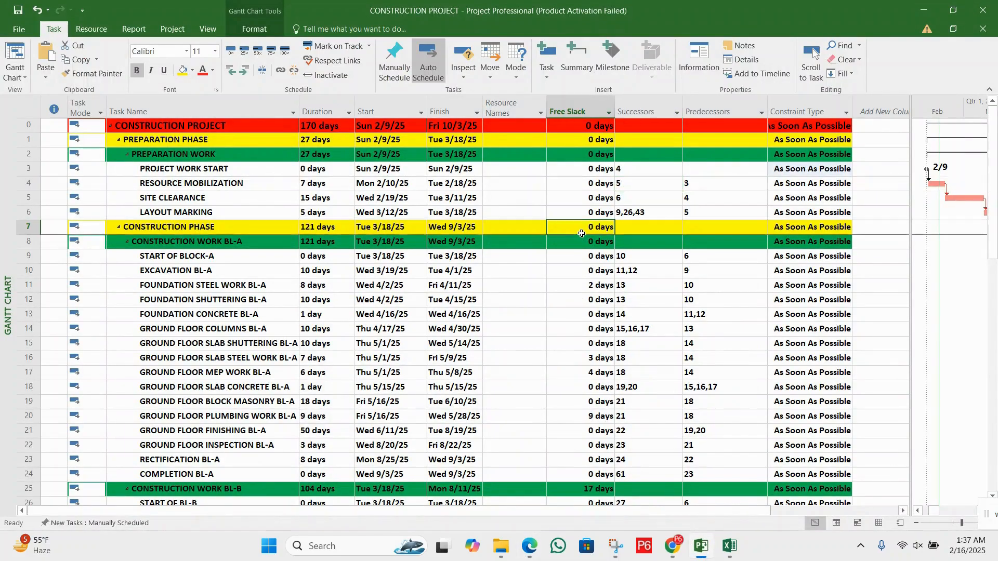
click(576, 107)
click(582, 164)
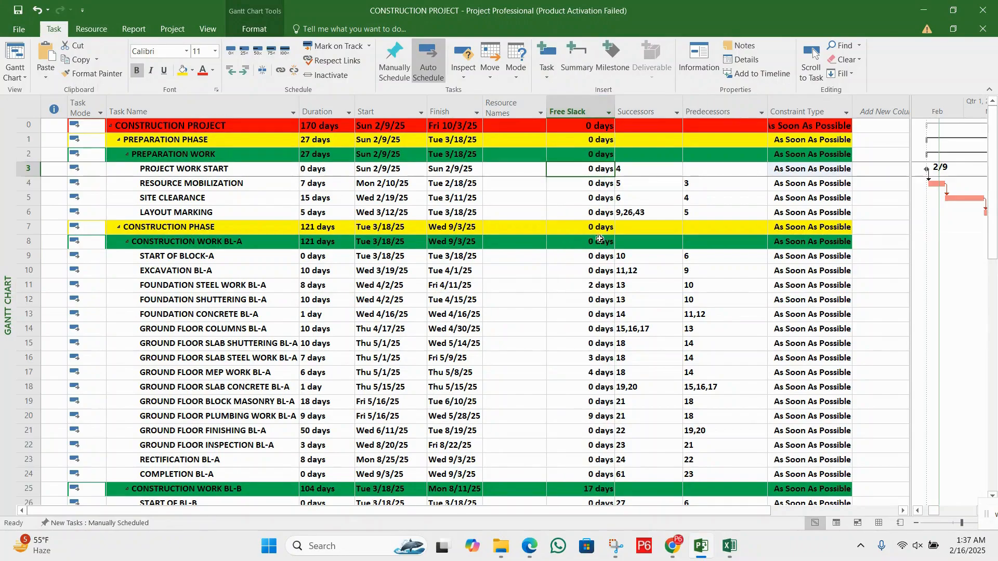
scroll(592, 260, down, 4)
scroll(595, 266, down, 9)
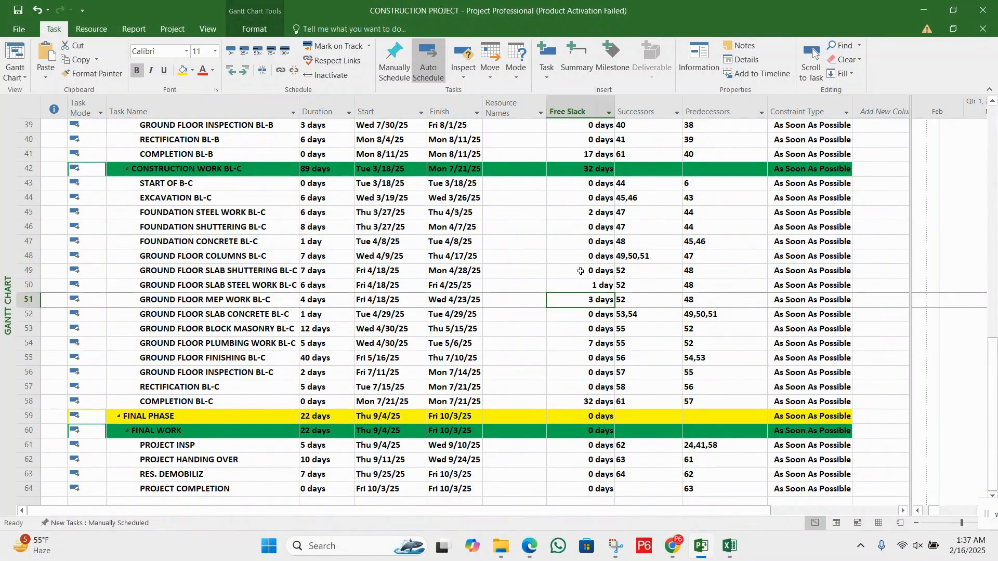
scroll(582, 265, up, 13)
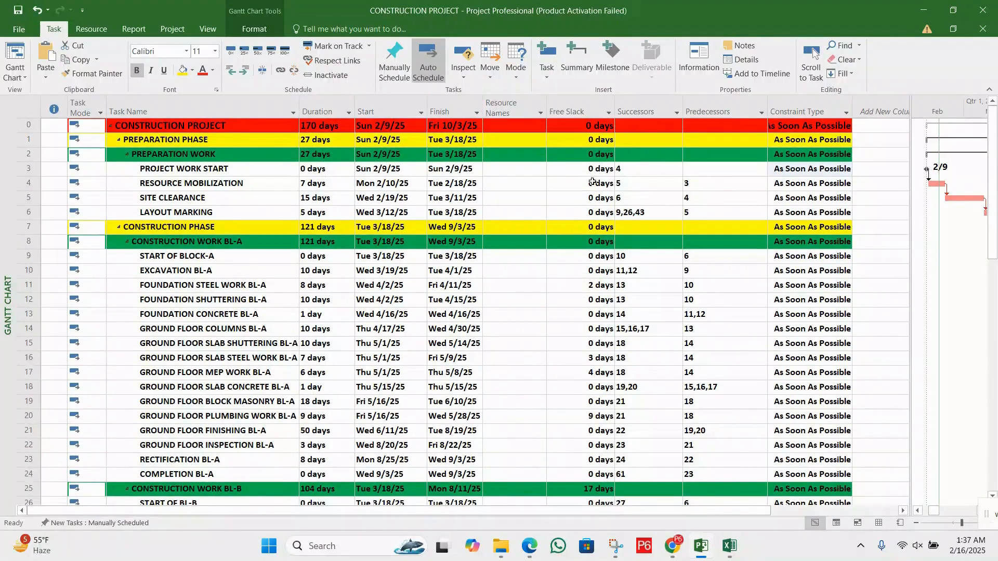
click(578, 111)
click(568, 286)
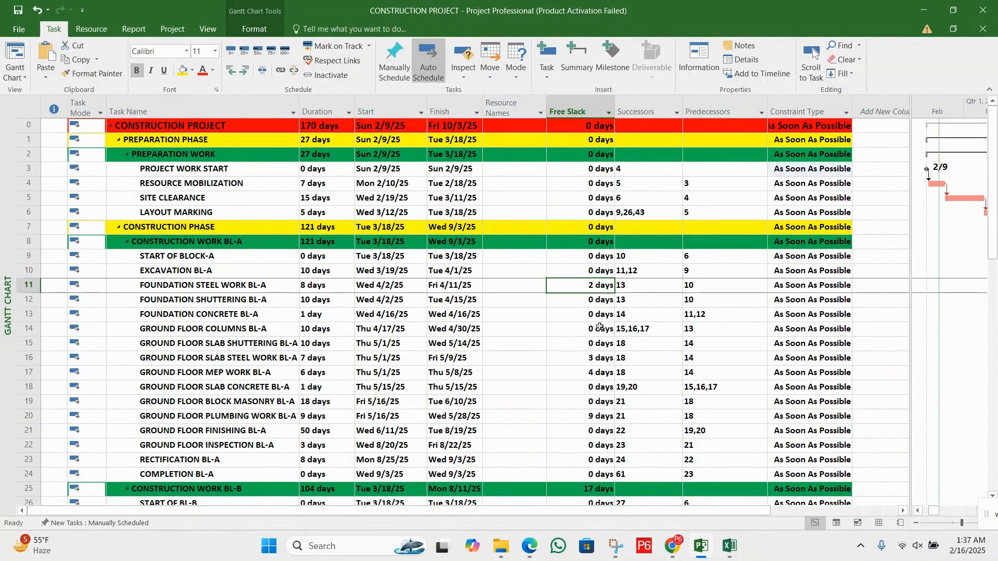
click(594, 359)
click(598, 376)
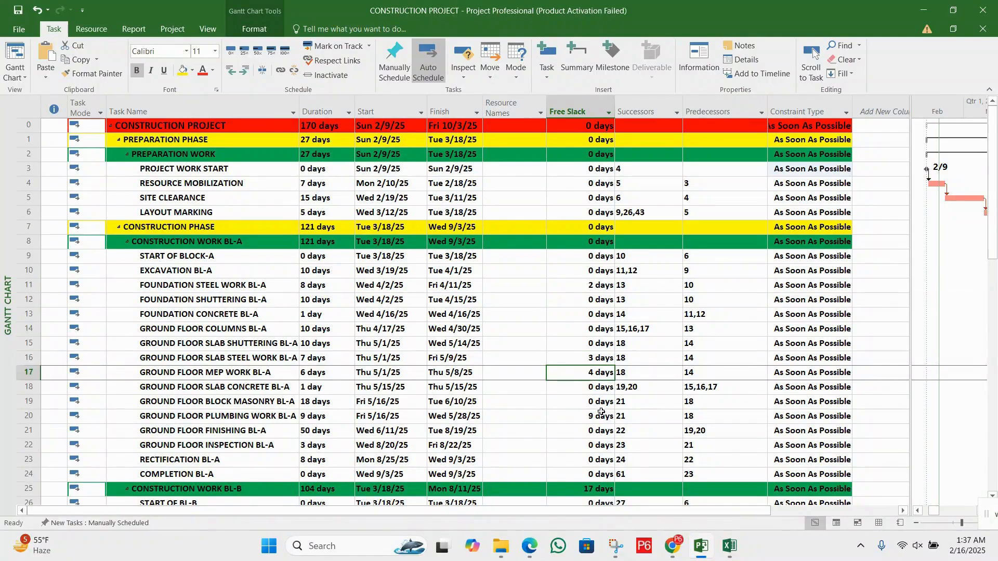
click(601, 411)
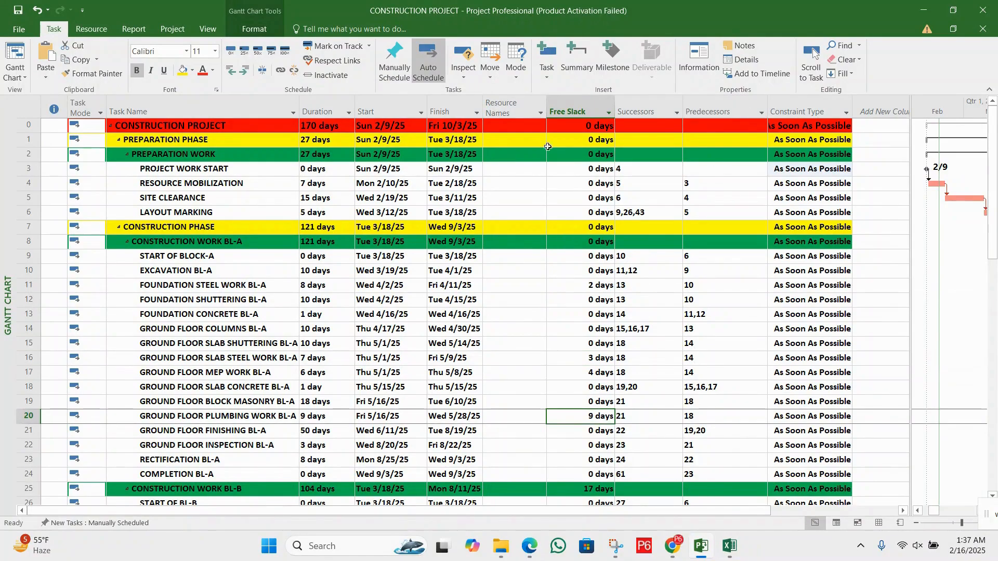
Switch to the DCMA-2 PDF and read section 7, The Negative Float Check
click(530, 546)
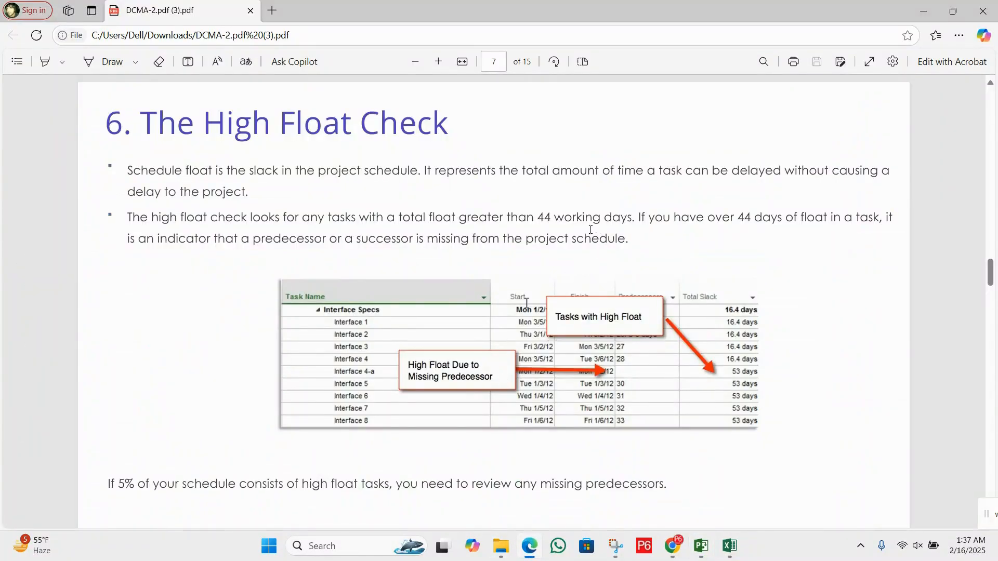
scroll(558, 412, down, 6)
scroll(560, 413, down, 1)
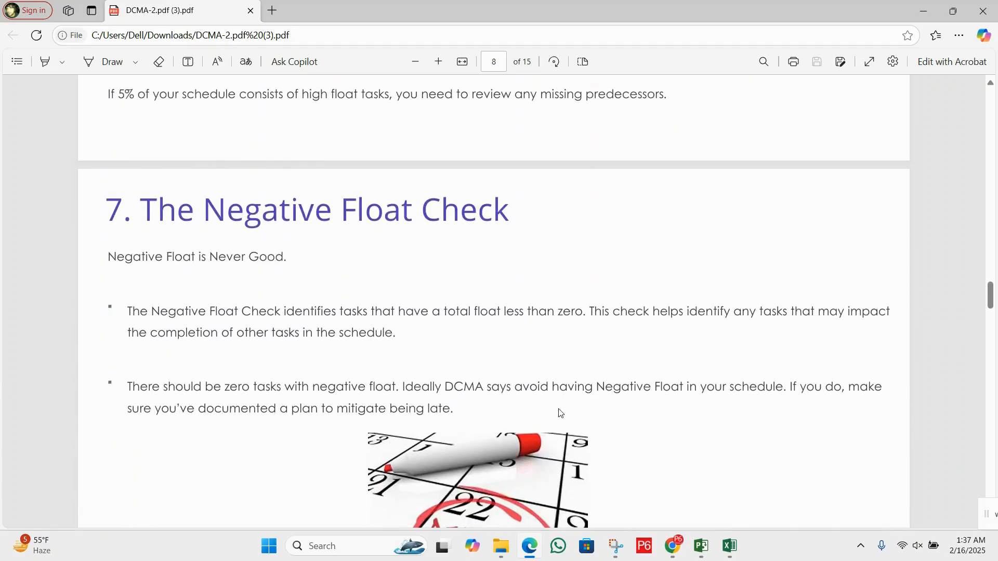
scroll(448, 312, down, 2)
scroll(415, 308, up, 2)
Switch to Project and review the start, finish and scheduling settings in Project Information, closing it without changes
click(704, 555)
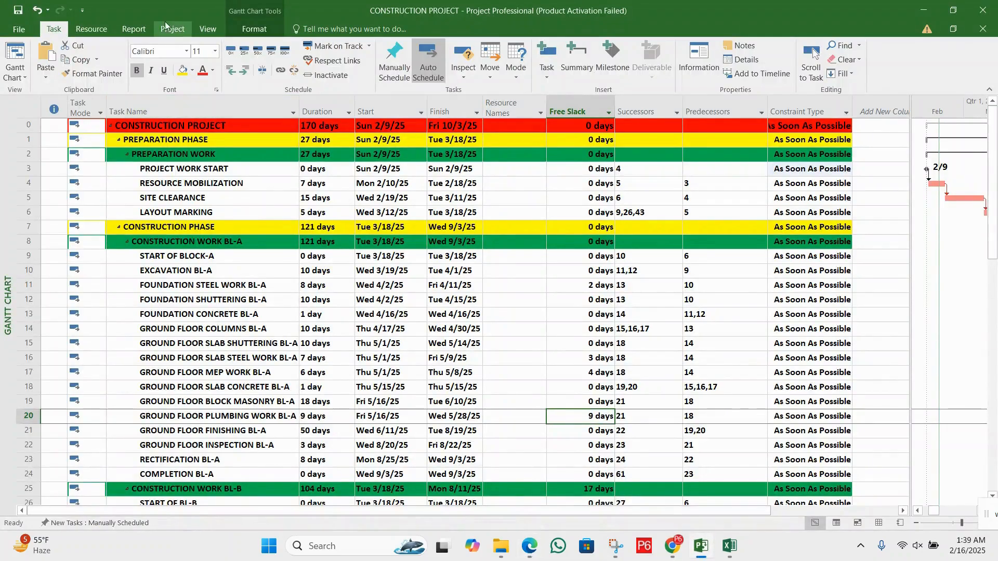
click(173, 28)
click(138, 65)
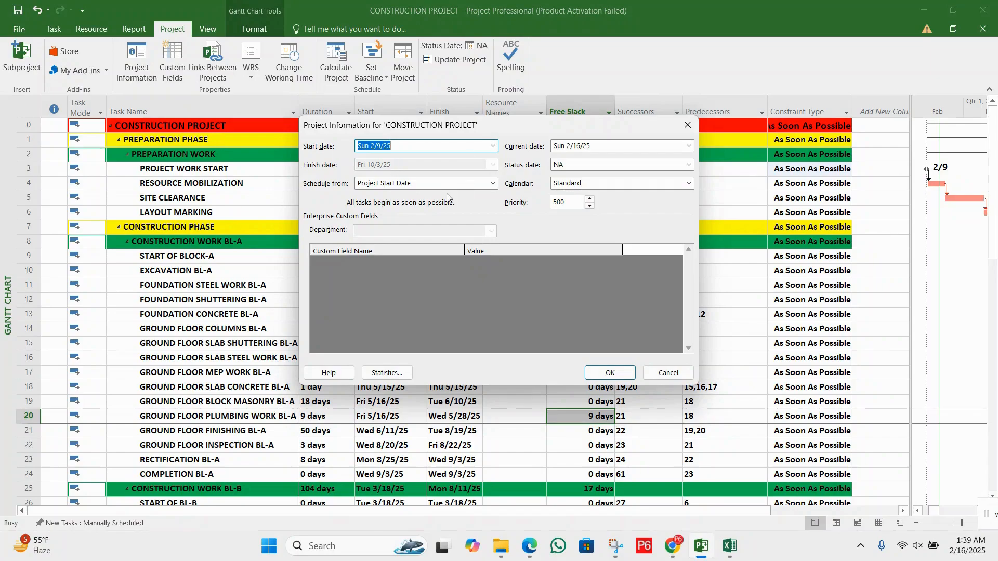
click(676, 372)
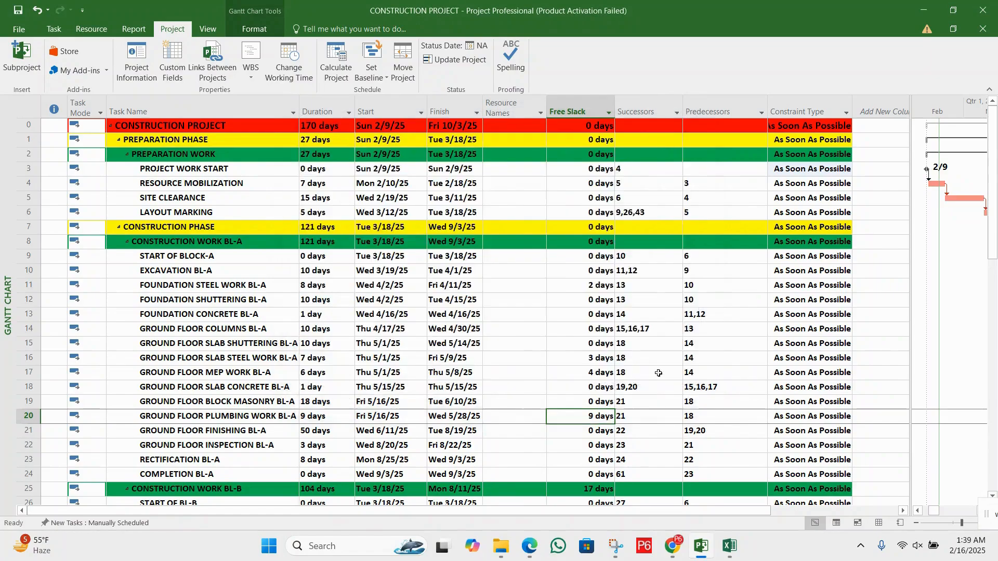
click(326, 208)
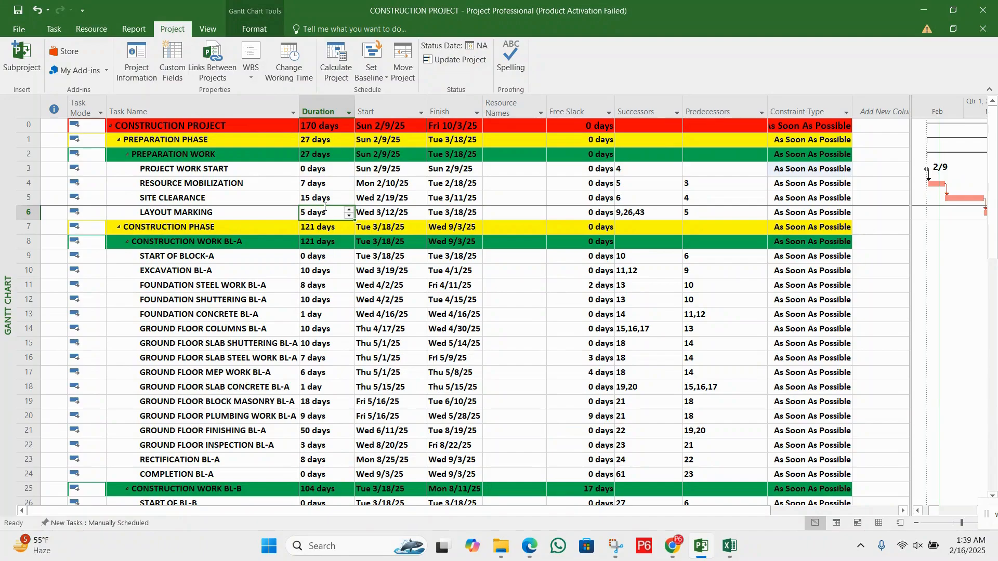
click(394, 270)
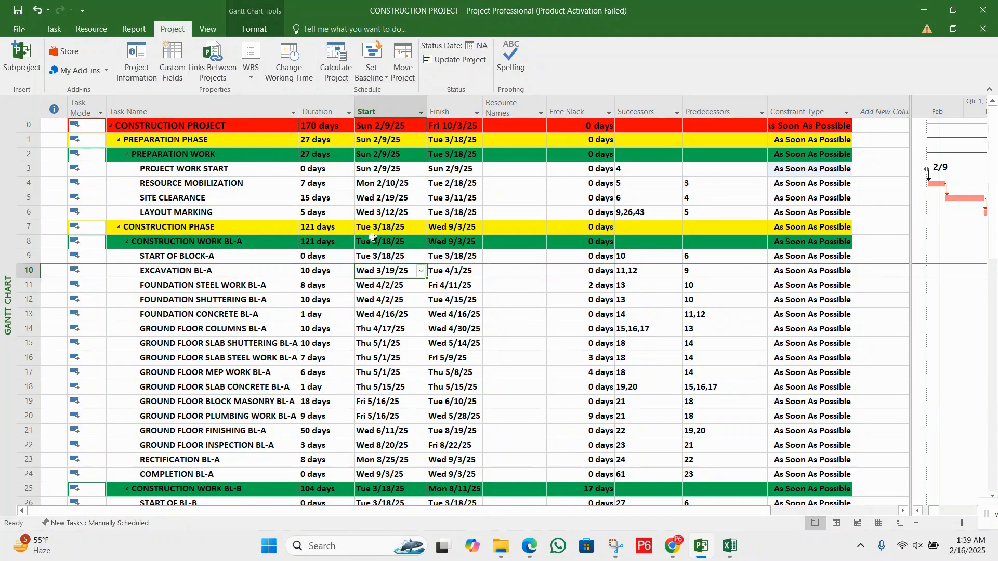
Switch to the DCMA-2 PDF and read section 8, The High Duration Check
click(529, 544)
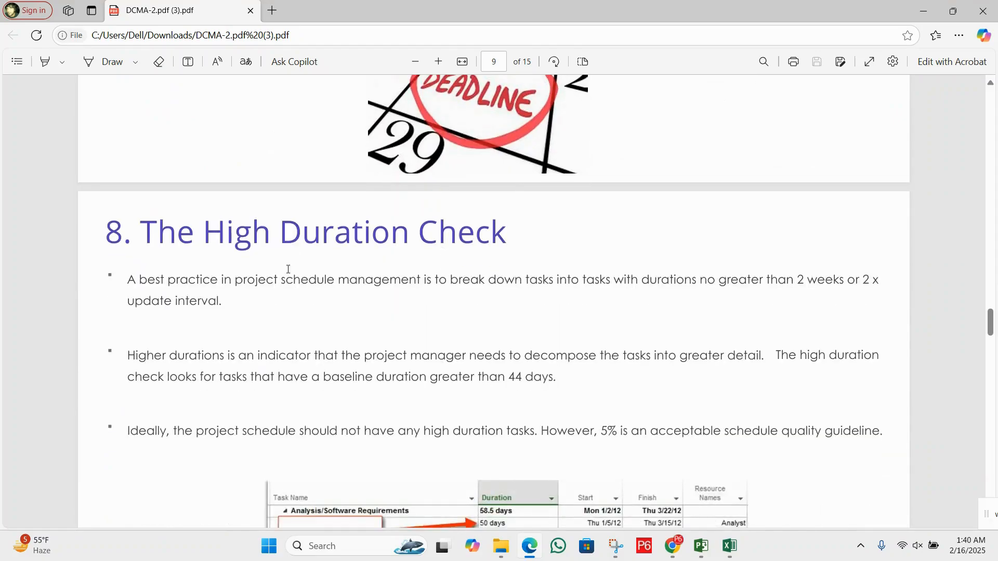
drag(161, 232, 507, 234)
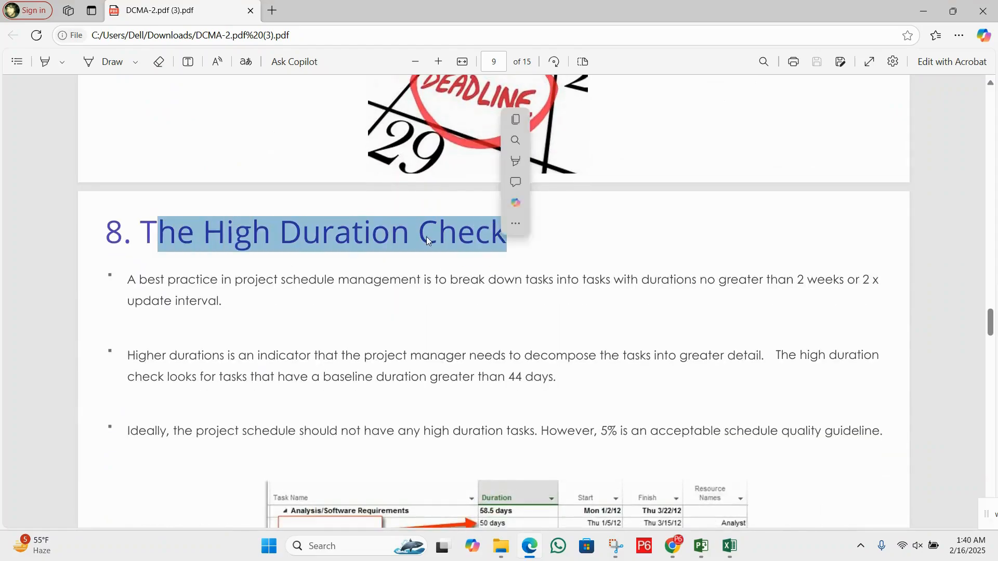
click(418, 249)
scroll(418, 248, down, 1)
Switch to Project and filter the Duration column to show only the 40, 45 and 50 day tasks
click(701, 546)
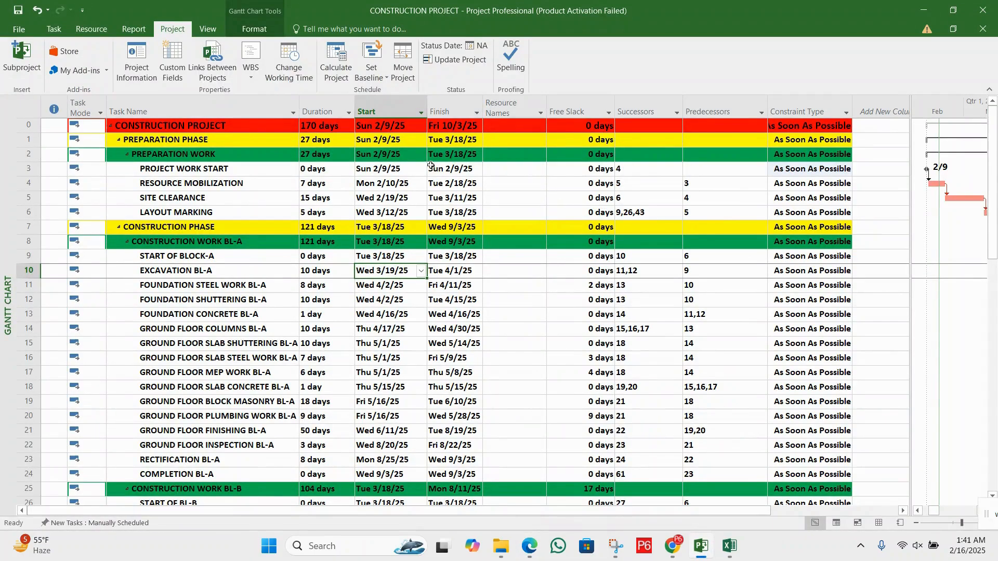
click(348, 113)
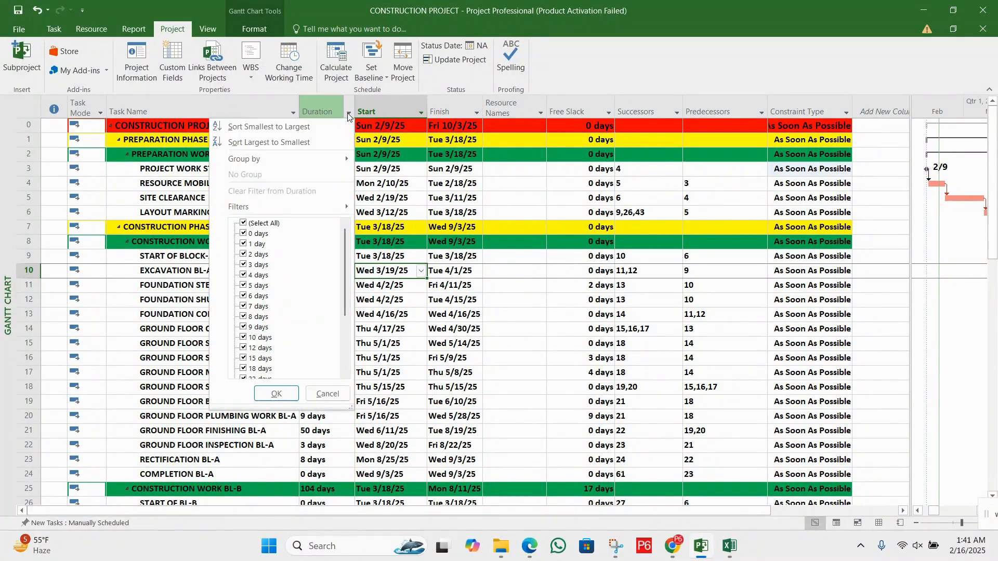
click(262, 224)
scroll(259, 321, down, 3)
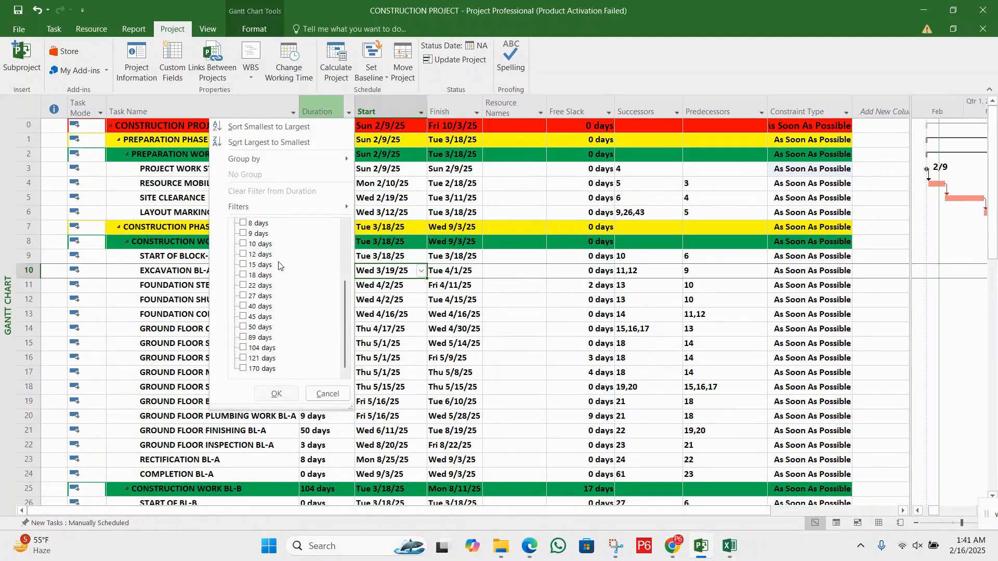
scroll(264, 346, up, 2)
scroll(264, 328, down, 2)
click(260, 328)
click(258, 318)
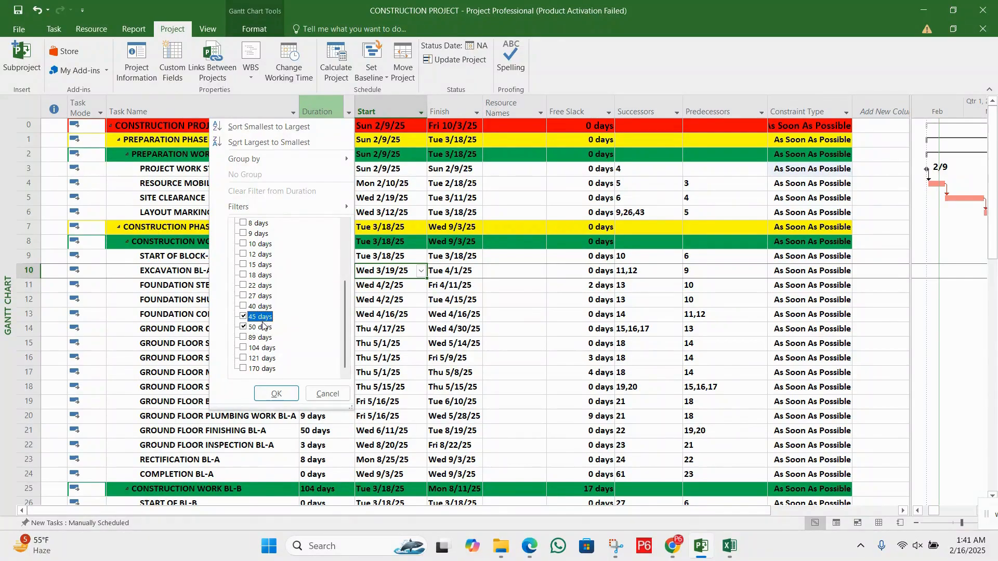
click(260, 307)
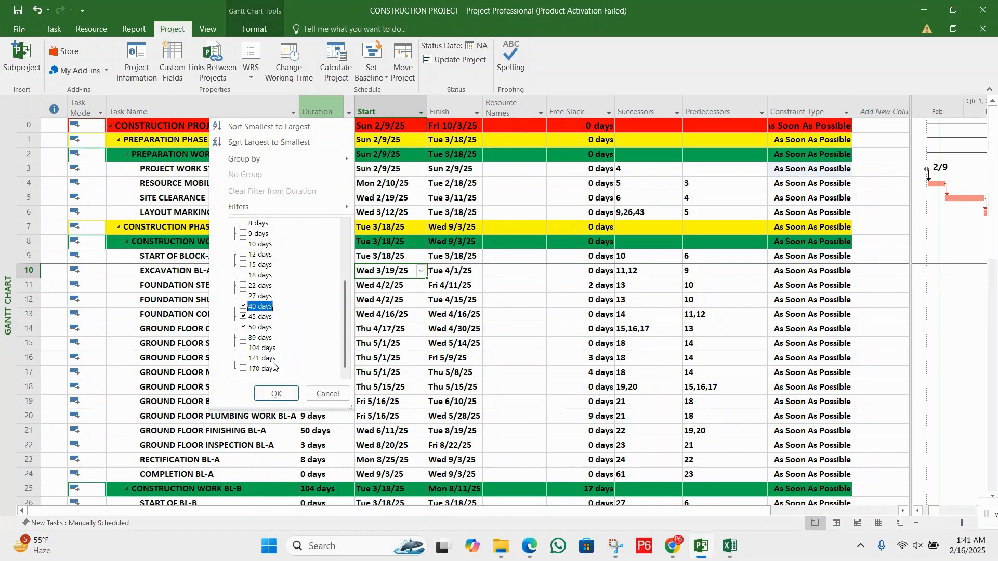
click(276, 393)
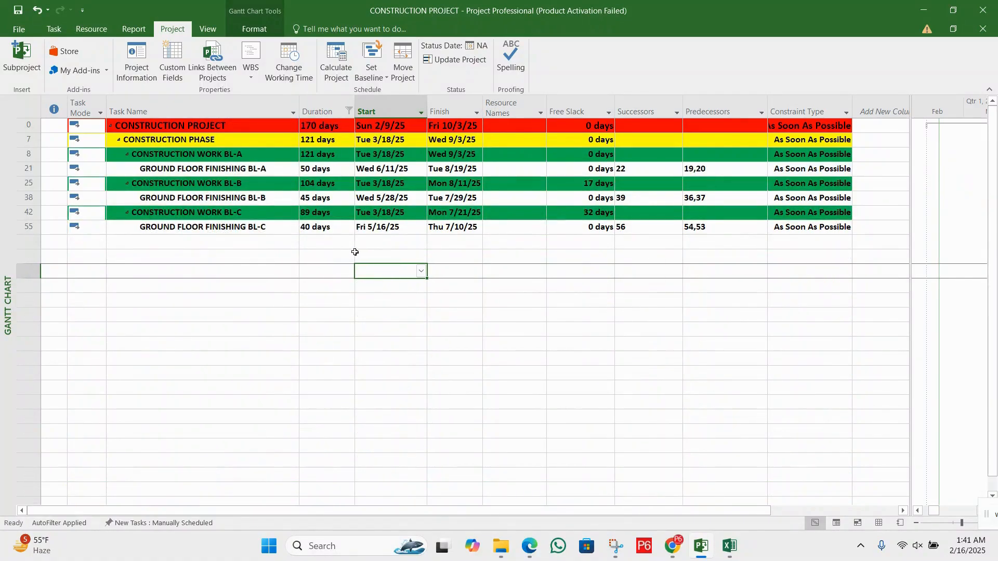
Examine the durations of the Ground Floor Finishing tasks for blocks A, B and C against the high-duration limit
click(329, 173)
click(244, 168)
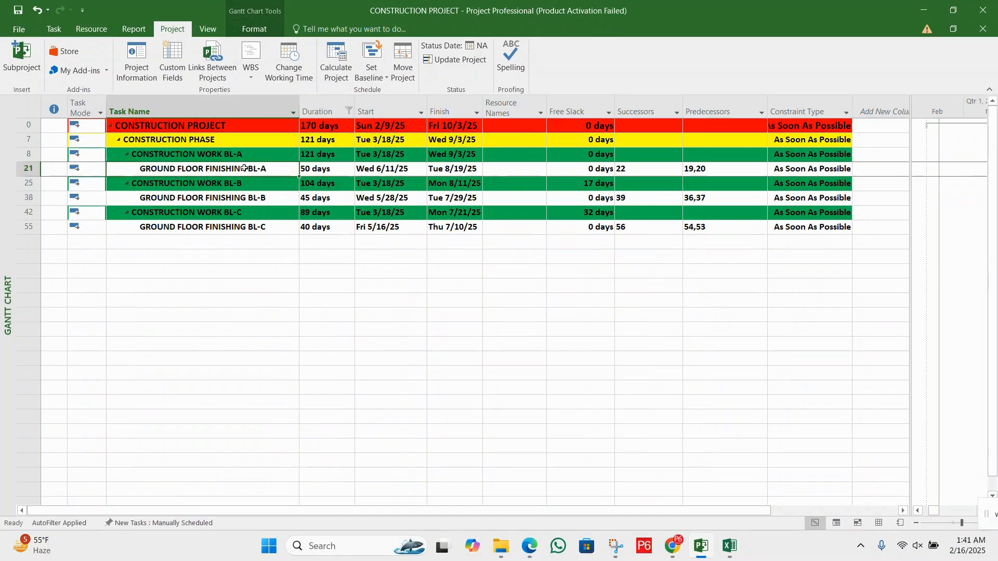
click(322, 169)
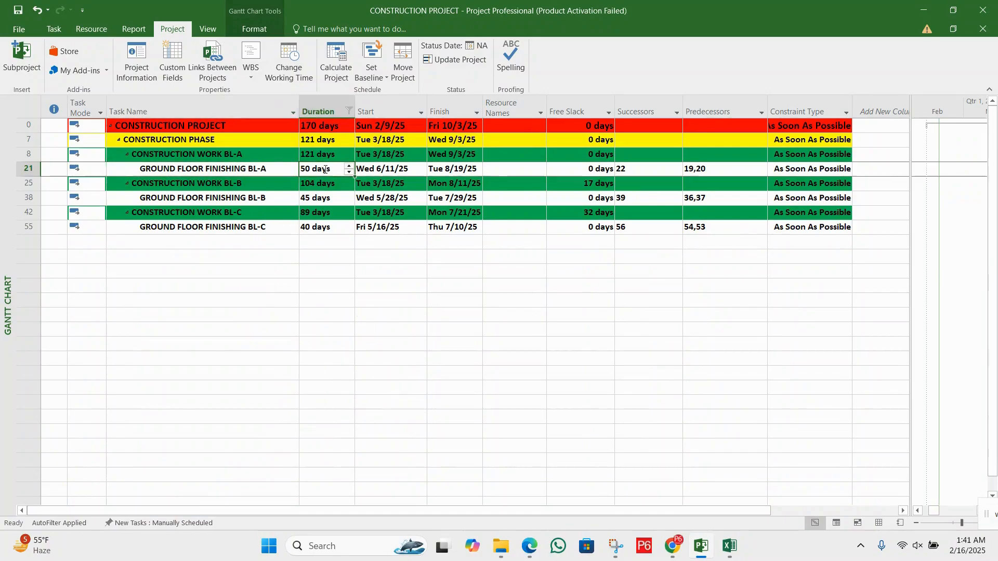
click(323, 200)
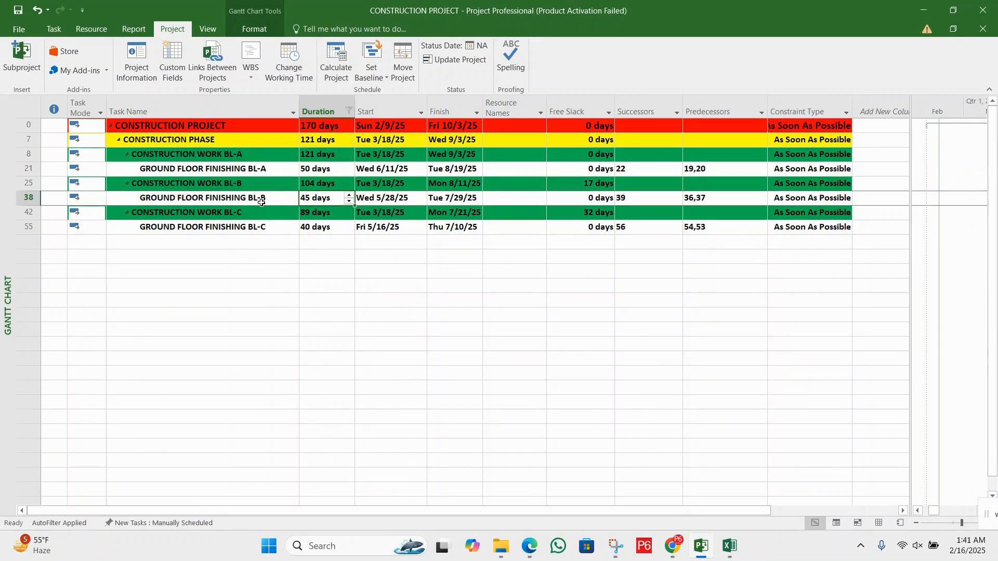
click(255, 200)
click(324, 198)
click(248, 196)
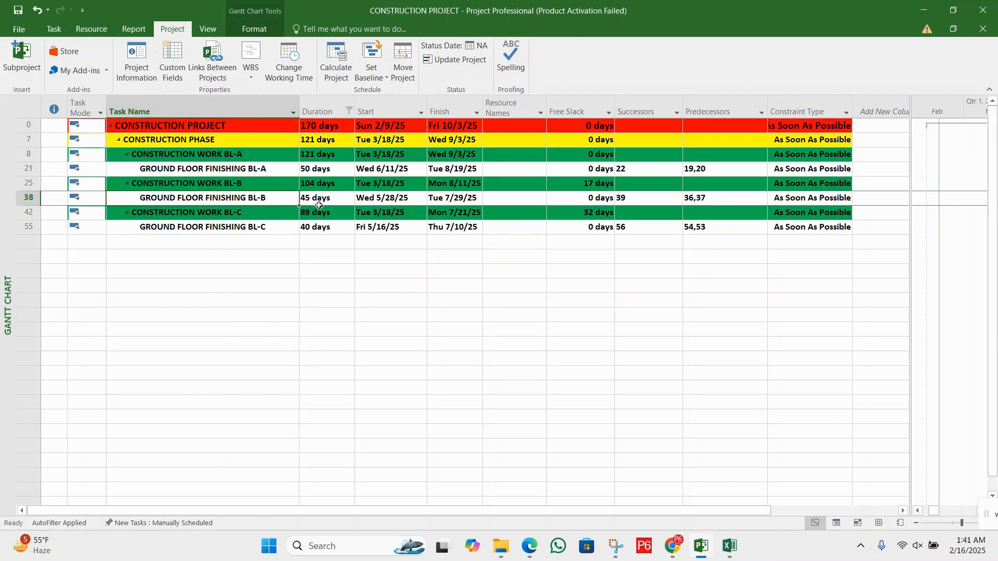
click(327, 203)
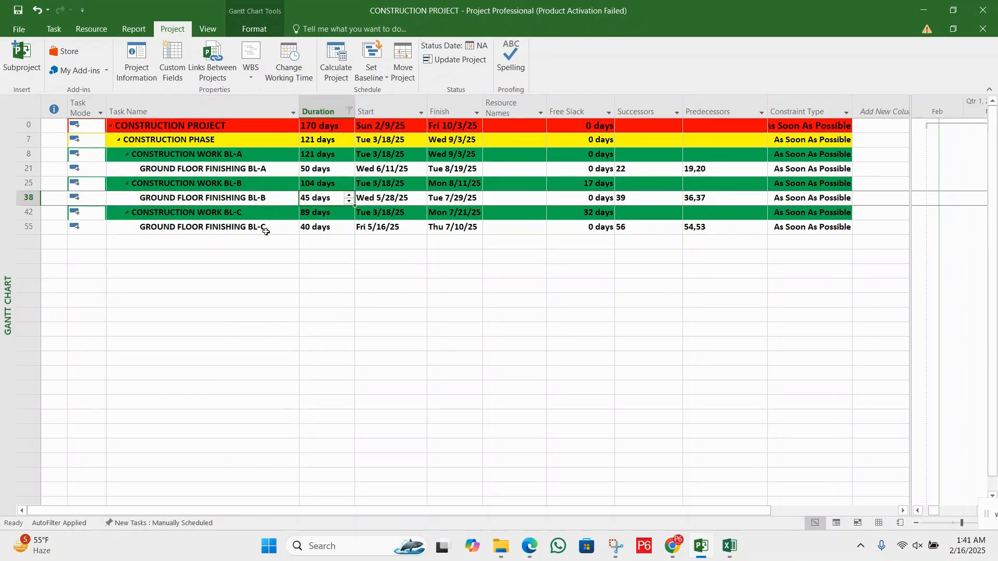
click(223, 229)
click(318, 228)
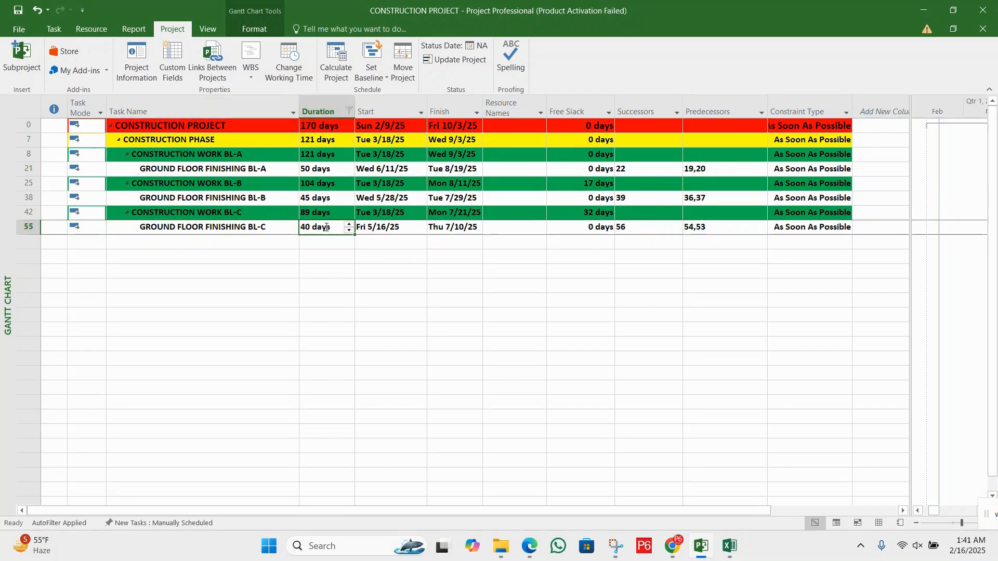
Reselect all values in the Duration filter to show every task again
click(350, 110)
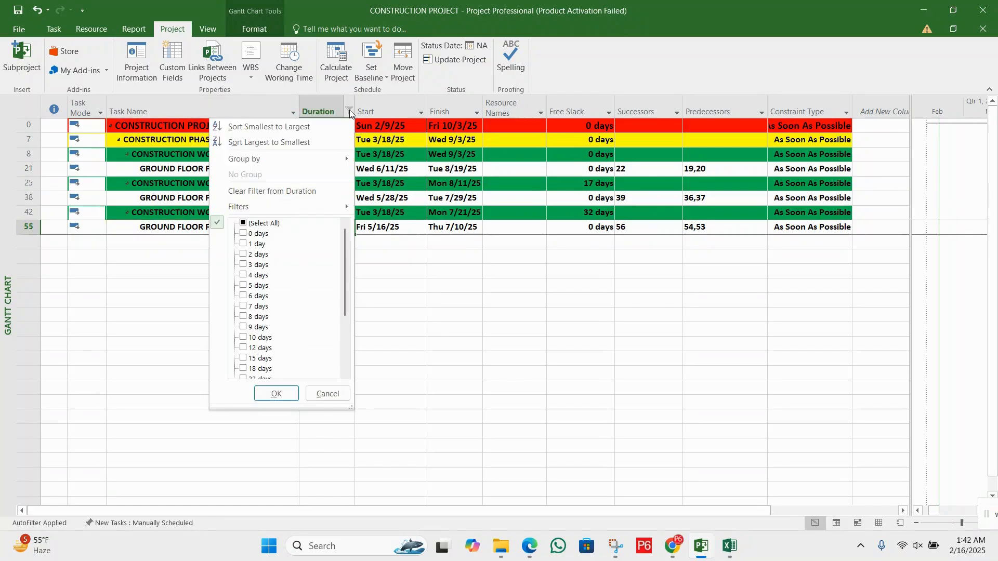
click(273, 224)
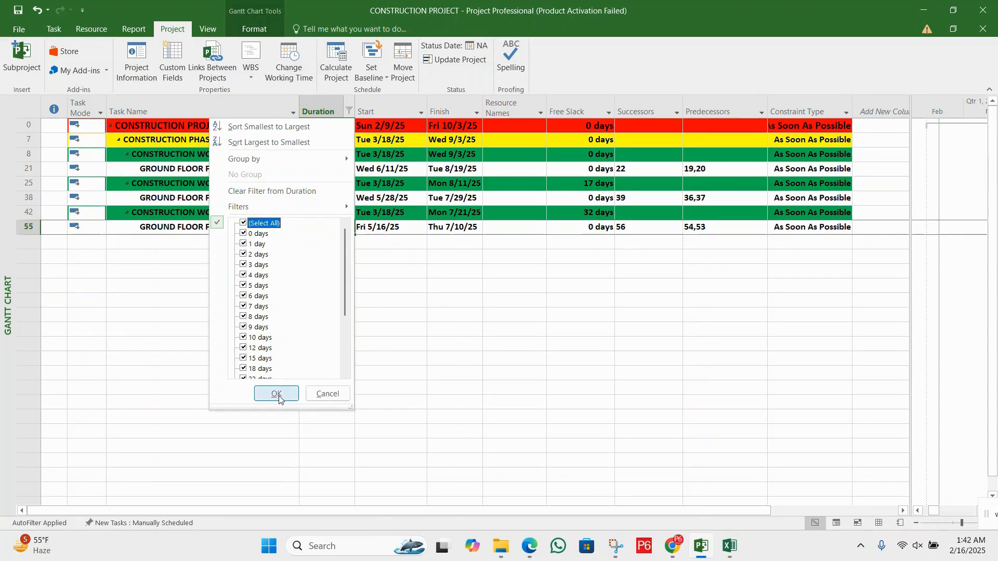
click(276, 395)
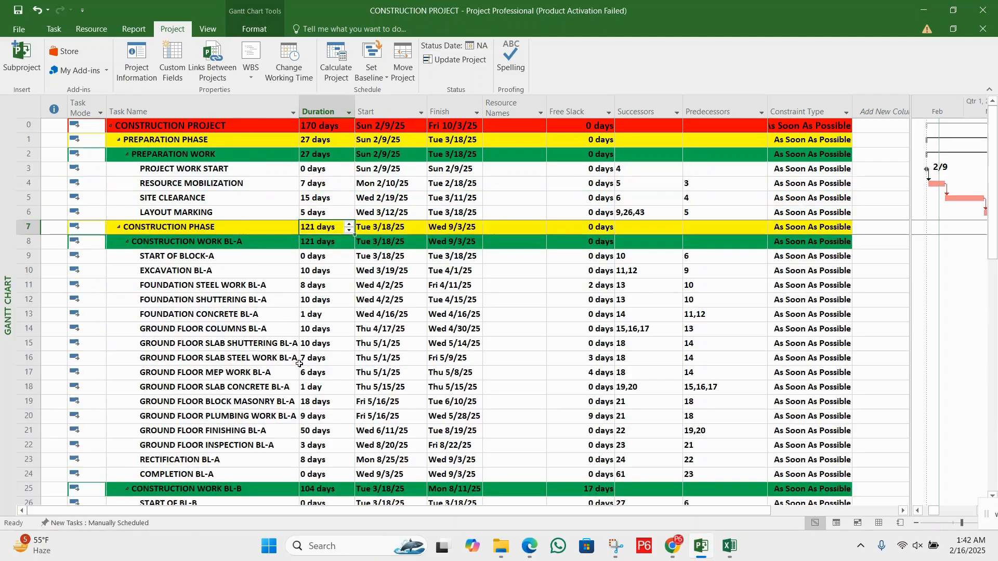
click(299, 189)
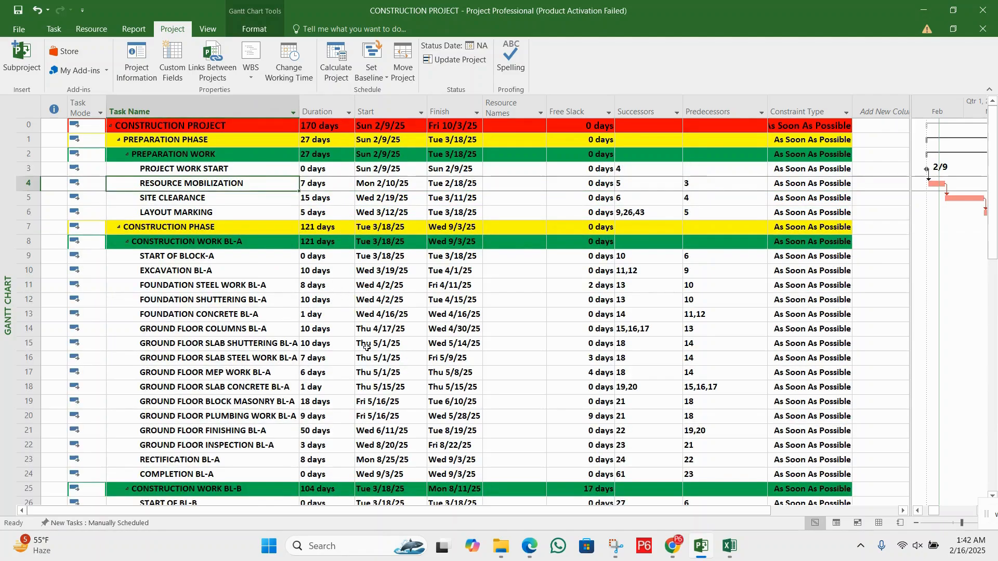
click(322, 242)
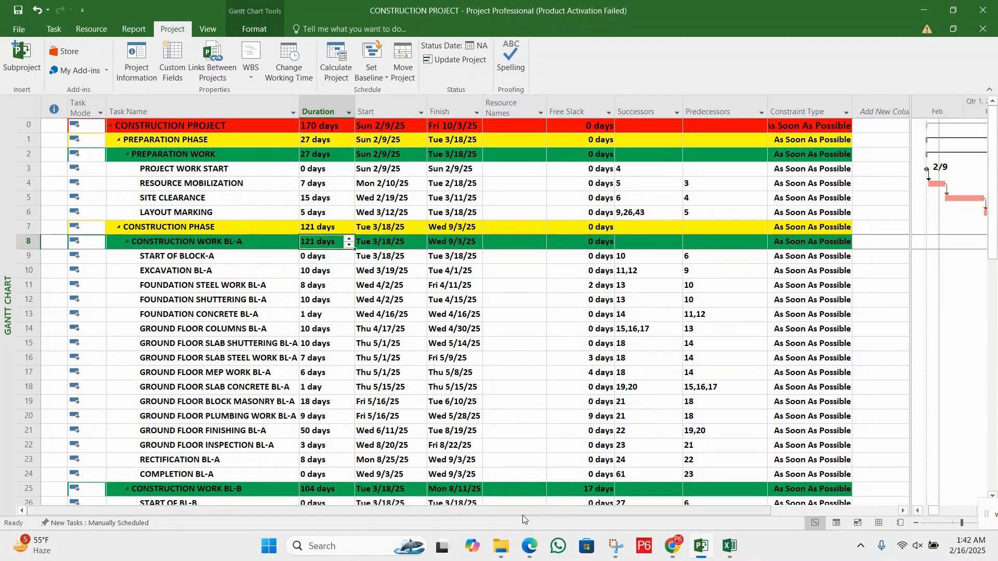
Switch to the DCMA-2 PDF and read section 9, The Invalid Dates Check
key(alt+Tab)
scroll(452, 359, down, 7)
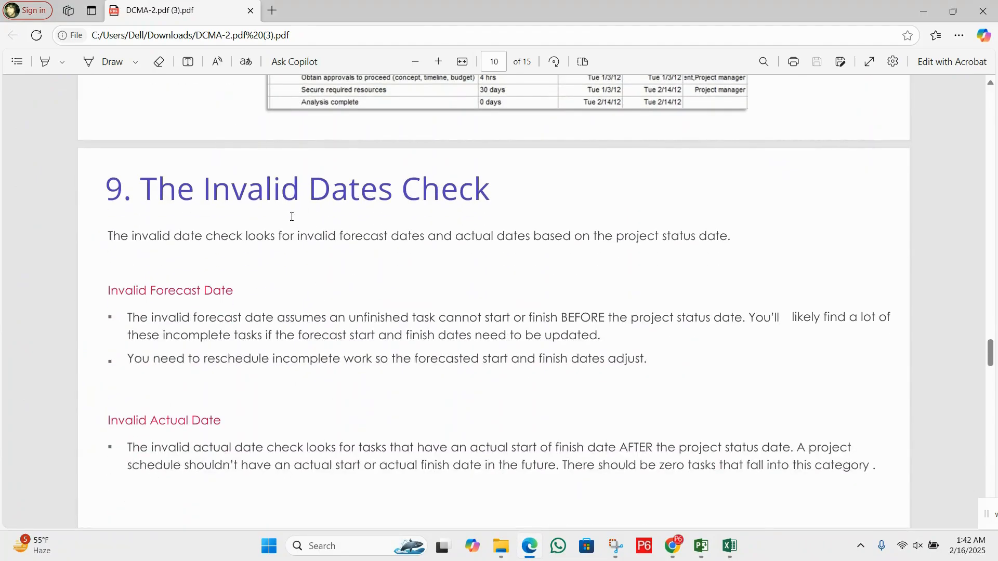
scroll(292, 217, up, 4)
scroll(283, 260, down, 2)
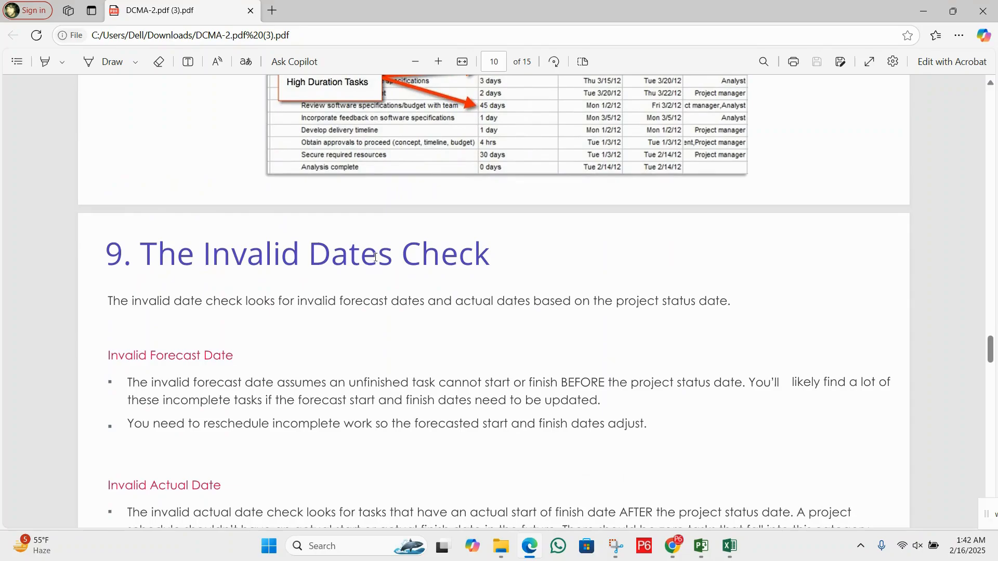
scroll(371, 300, down, 2)
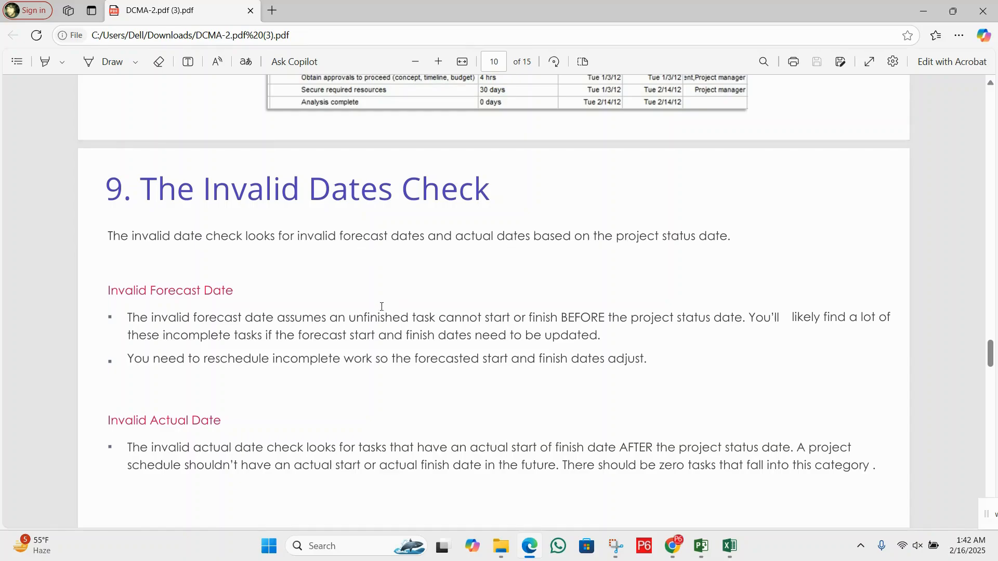
scroll(382, 307, down, 2)
scroll(552, 310, up, 2)
drag(146, 188, 552, 203)
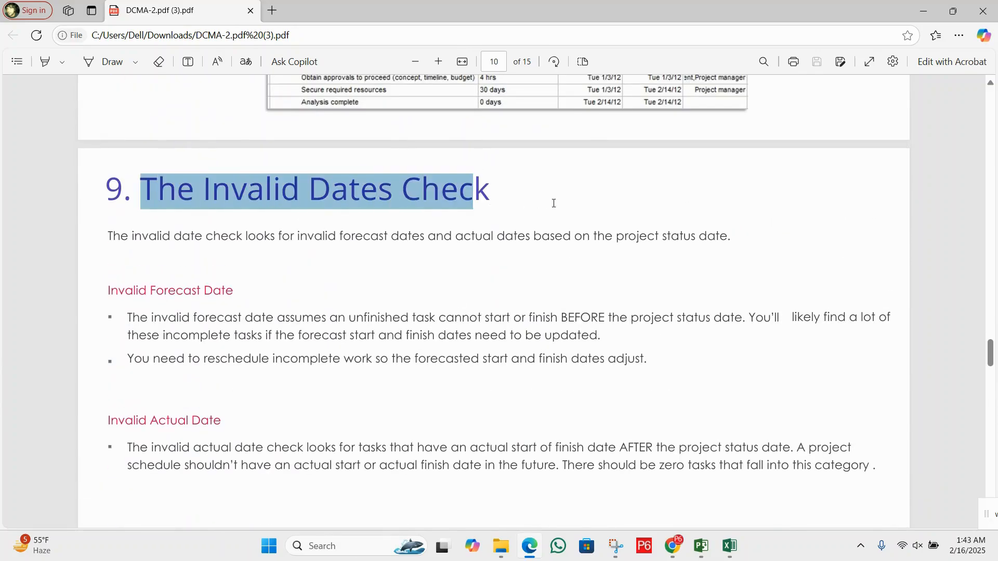
click(510, 292)
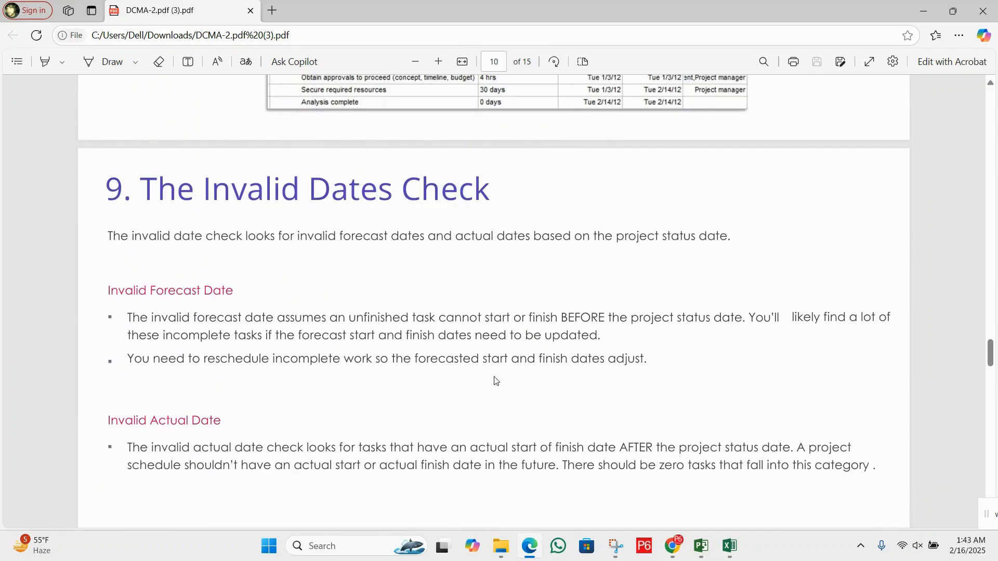
Read section 10, The Resources Check, in the PDF
scroll(496, 380, down, 6)
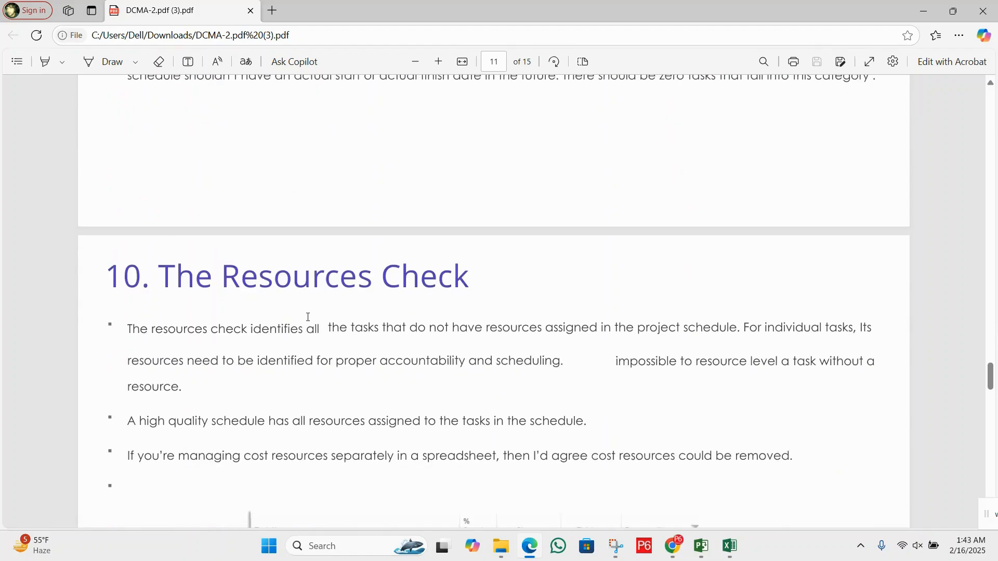
drag(165, 273, 514, 272)
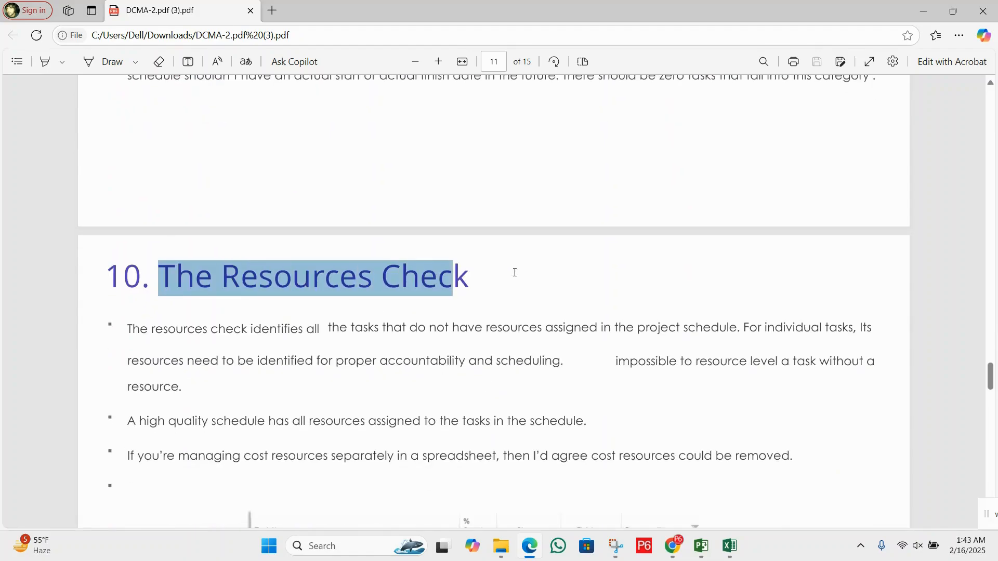
click(390, 330)
scroll(751, 352, down, 1)
Switch to Project and insert a Cost column before the Free Slack column
mouse_move(711, 536)
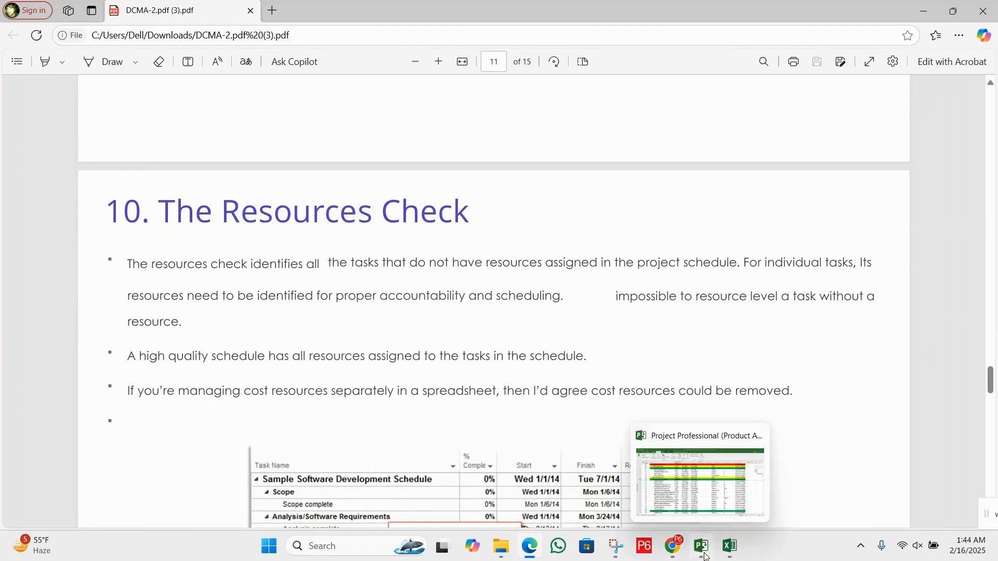
click(697, 520)
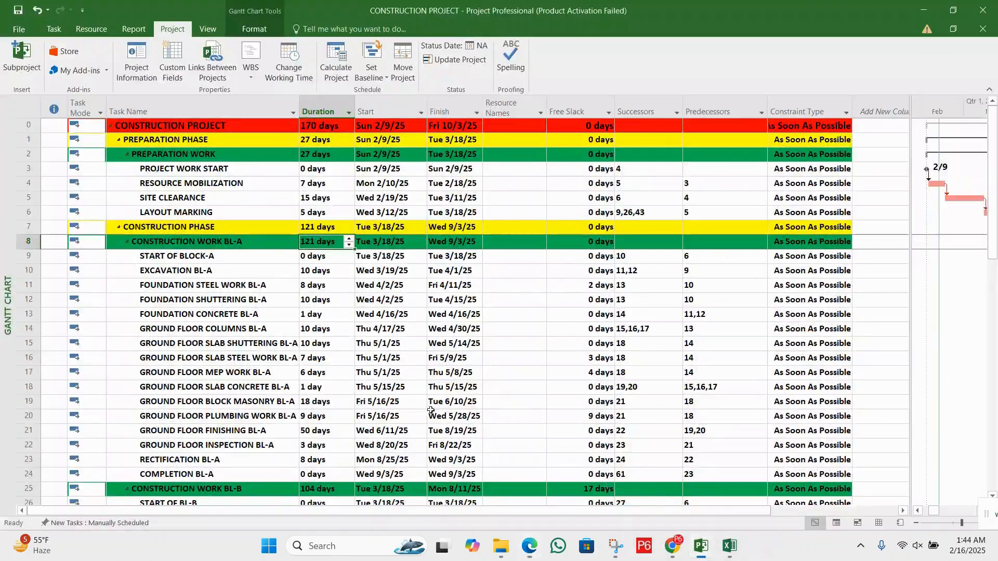
click(557, 106)
right_click(557, 107)
click(597, 197)
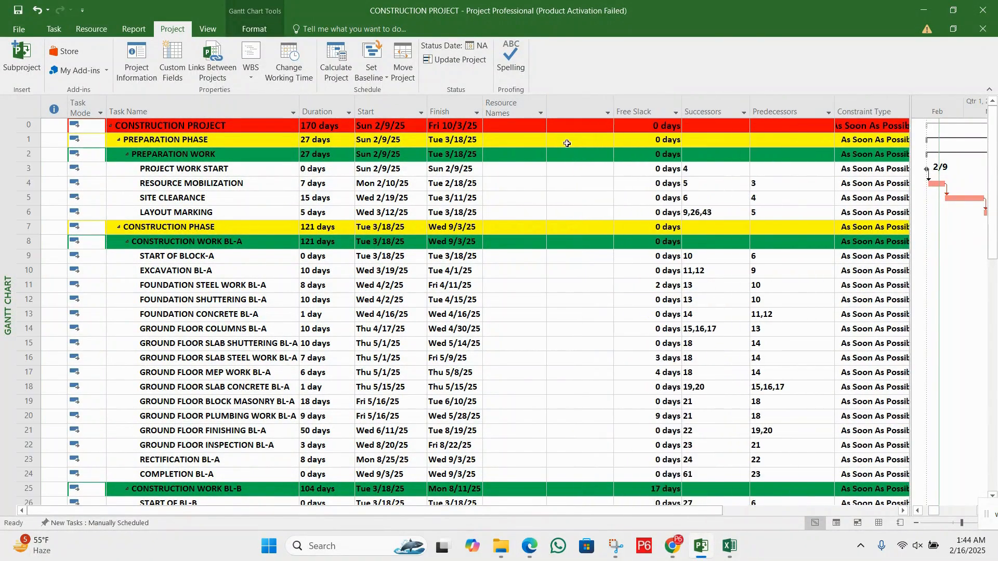
text(confirmed)
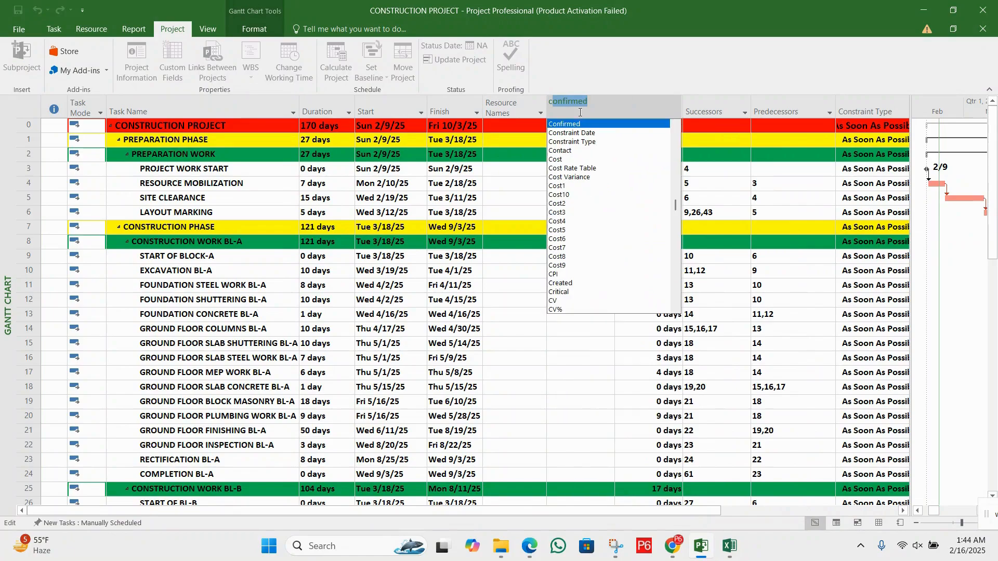
click(567, 162)
Examine the Resource Names and Cost columns across the preparation and Block A tasks for missing resource assignments
click(580, 202)
click(581, 266)
click(520, 286)
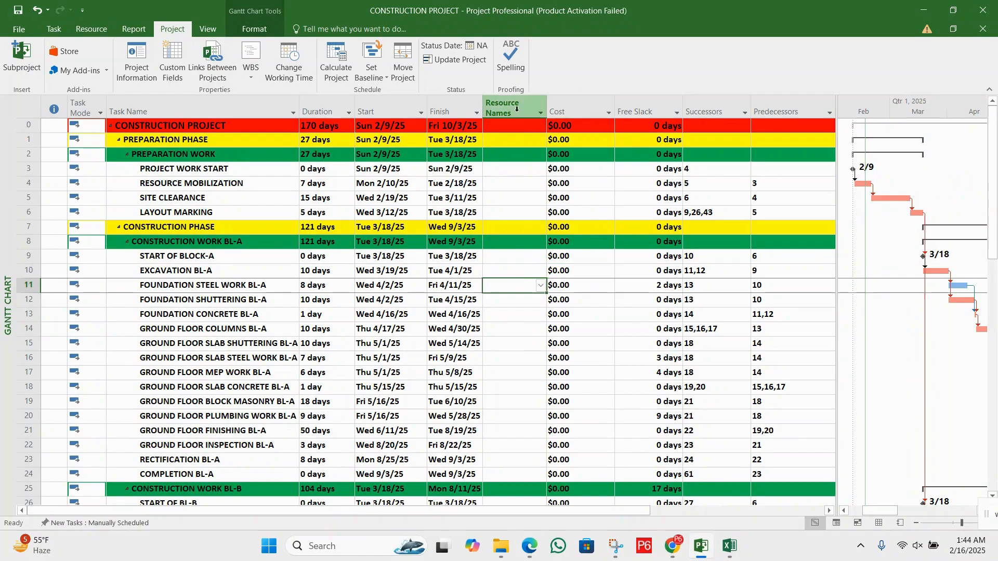
click(503, 274)
click(520, 330)
click(526, 345)
click(528, 189)
click(507, 310)
click(513, 358)
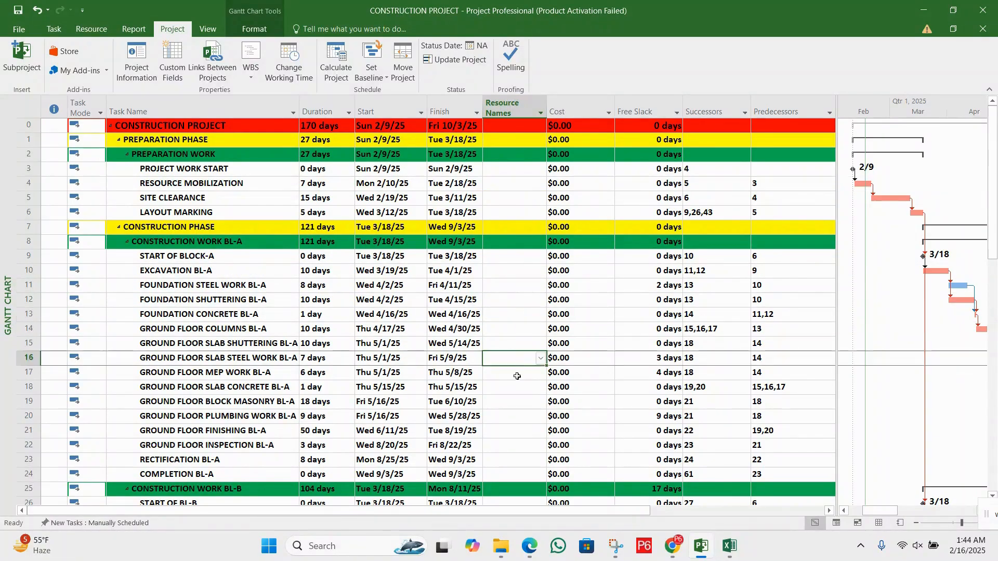
click(518, 374)
click(518, 290)
click(519, 331)
click(518, 369)
click(514, 303)
click(510, 267)
click(513, 202)
click(495, 304)
click(503, 368)
click(517, 397)
click(515, 345)
click(513, 301)
click(516, 261)
click(519, 202)
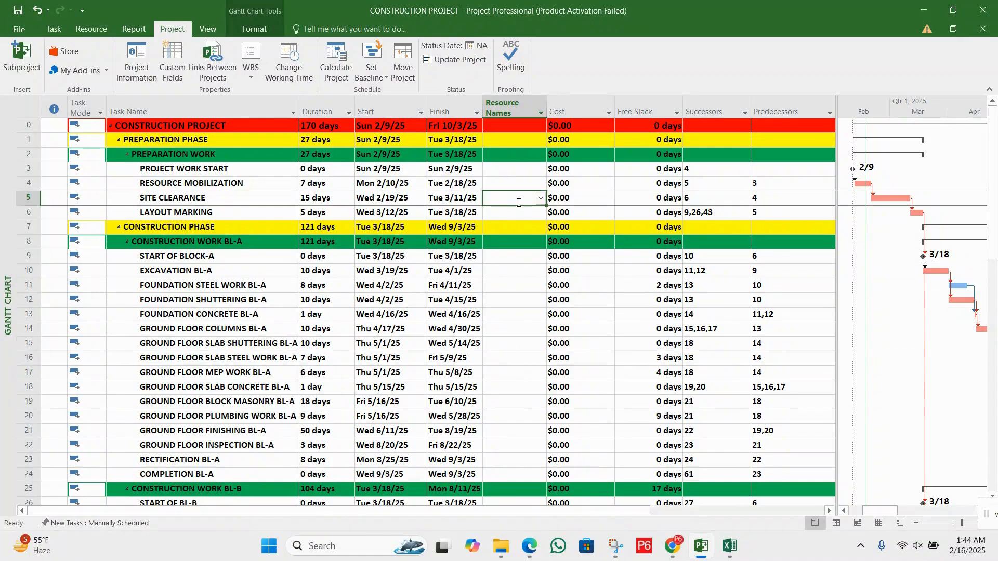
click(496, 302)
click(512, 345)
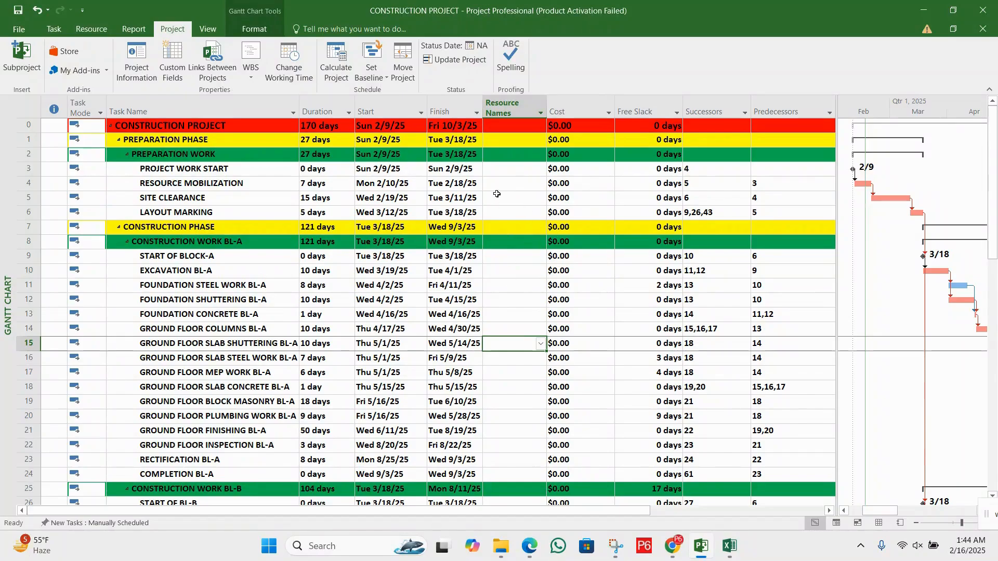
click(497, 194)
click(485, 295)
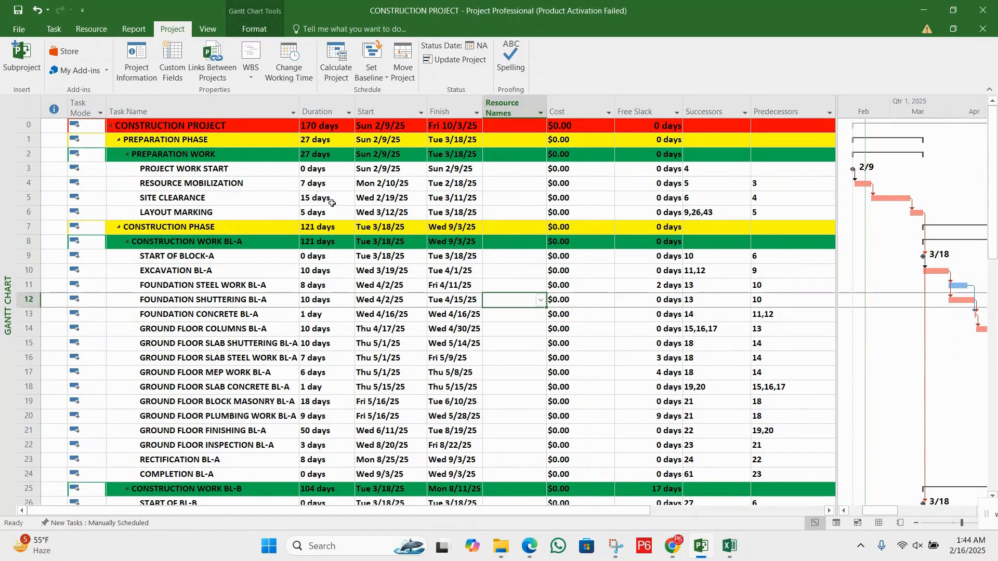
drag(195, 172, 598, 214)
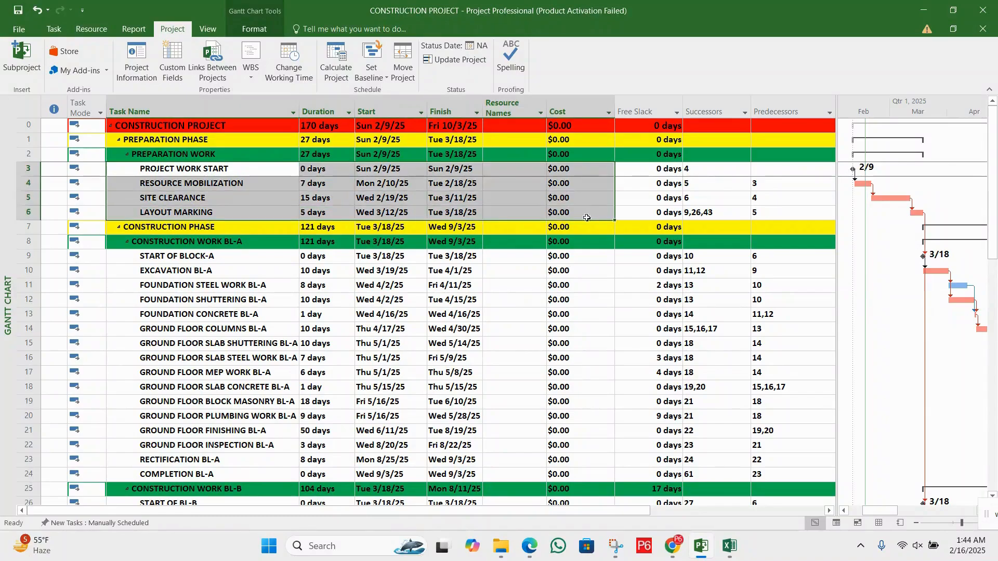
click(531, 209)
click(533, 179)
click(546, 198)
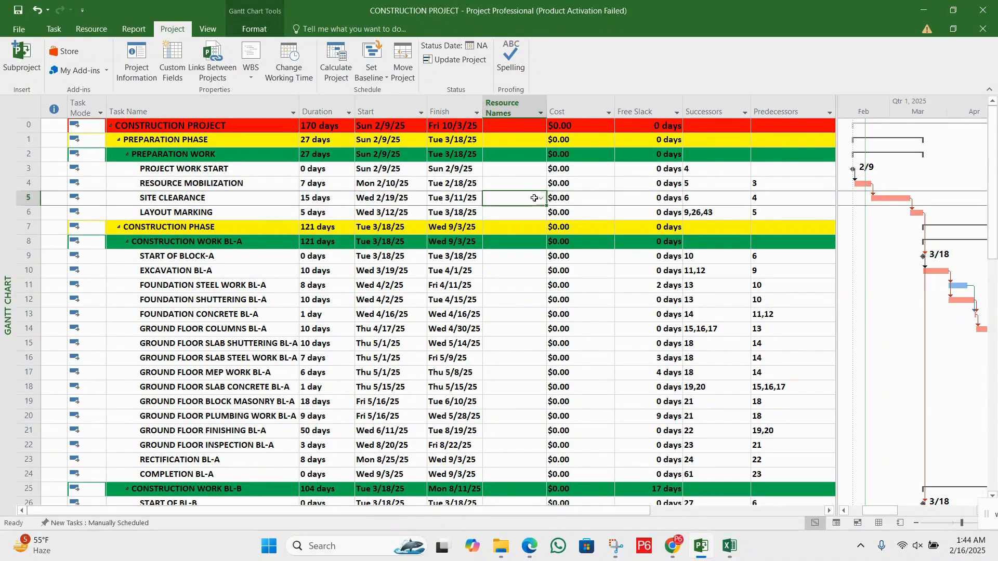
Switch to the DCMA-2 PDF and review the rest of section 10, including its missing-resources example
click(531, 556)
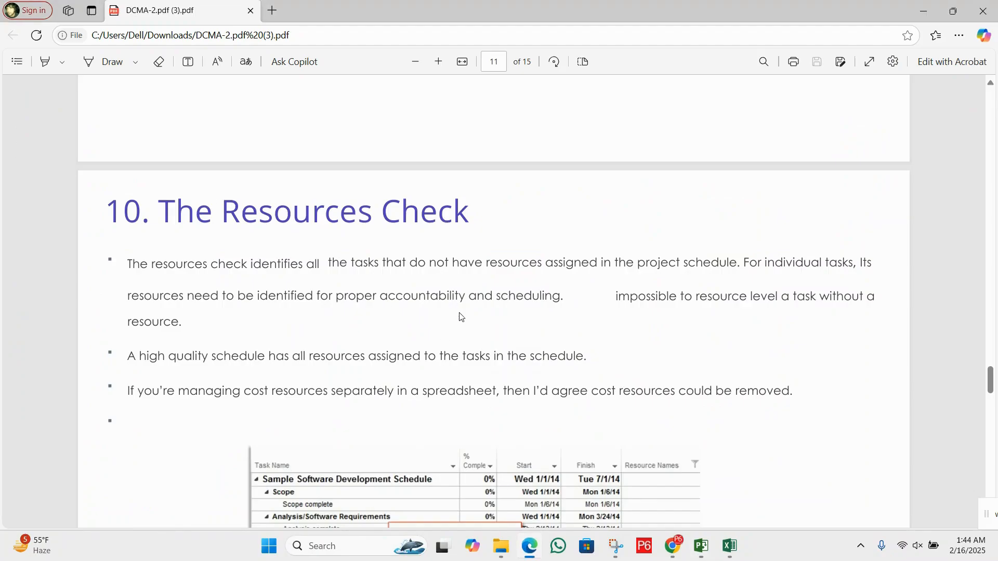
scroll(453, 327, down, 1)
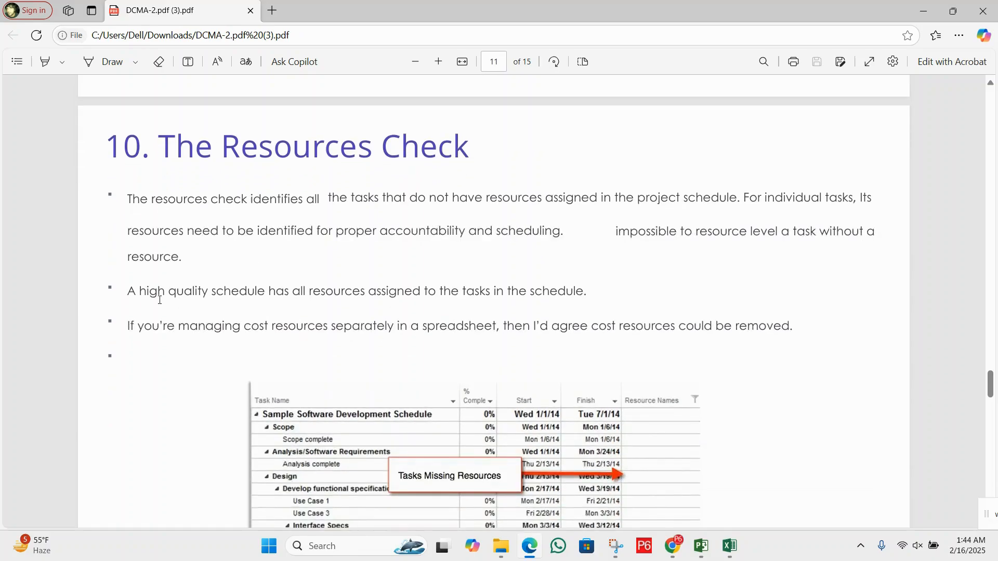